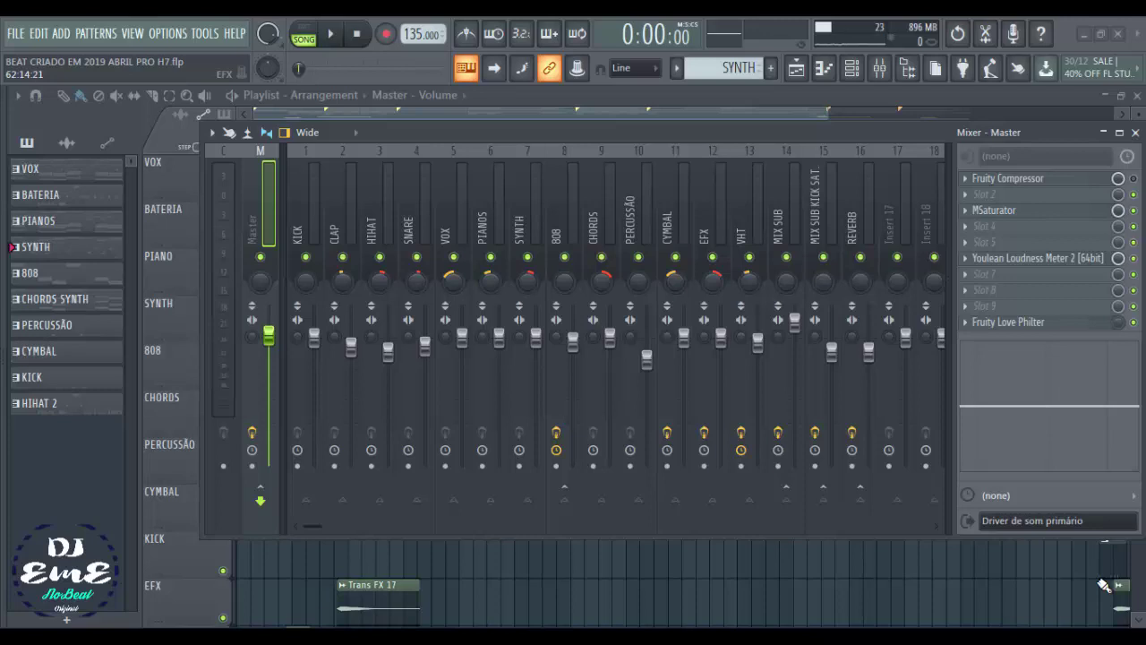
Open Fruity Love Philter on the Master track and load its "LP into HP with panning" preset.
{"action": "left_click", "coordinate": [1074, 322]}
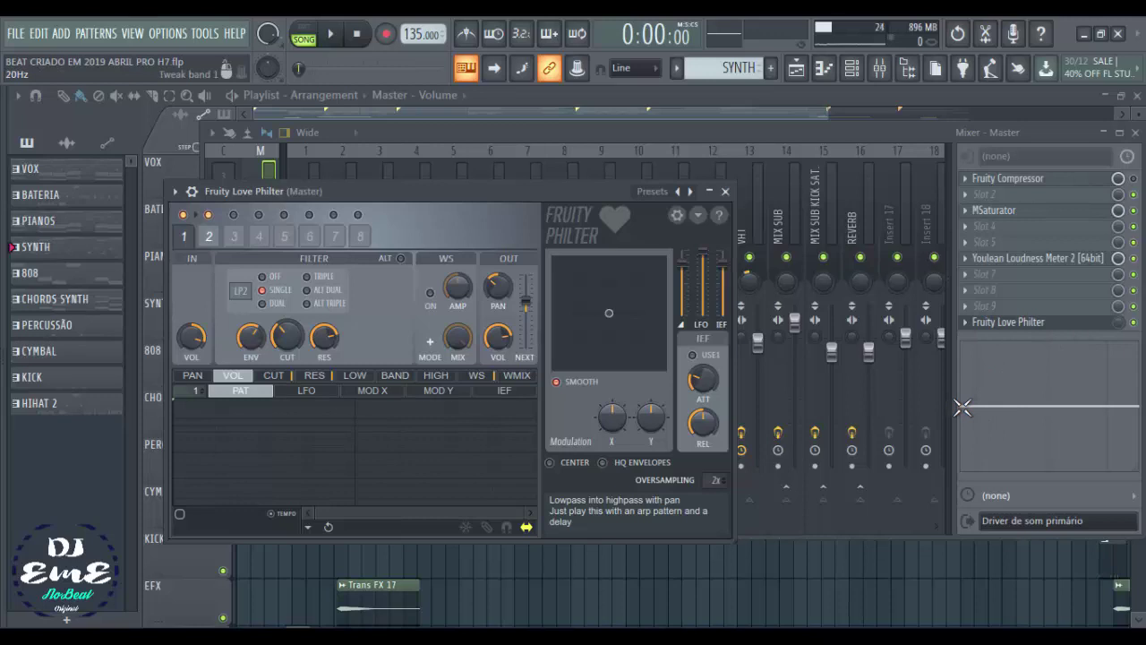
{"action": "left_click_drag", "start_coordinate": [962, 408], "coordinate": [1130, 407]}
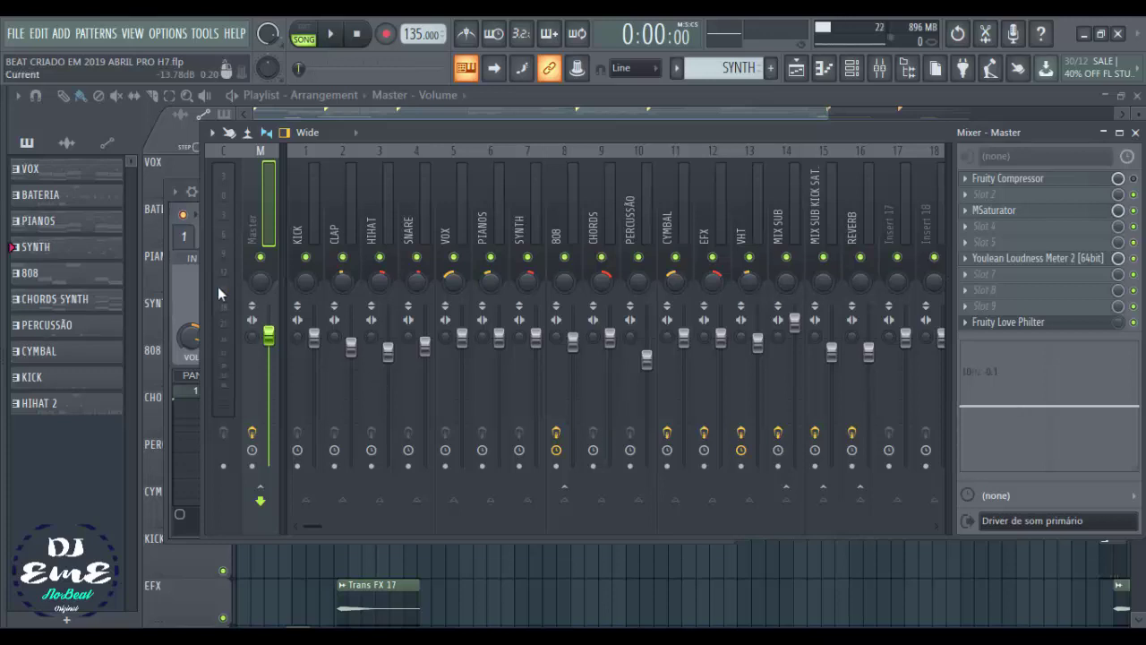
{"action": "left_click", "coordinate": [186, 283]}
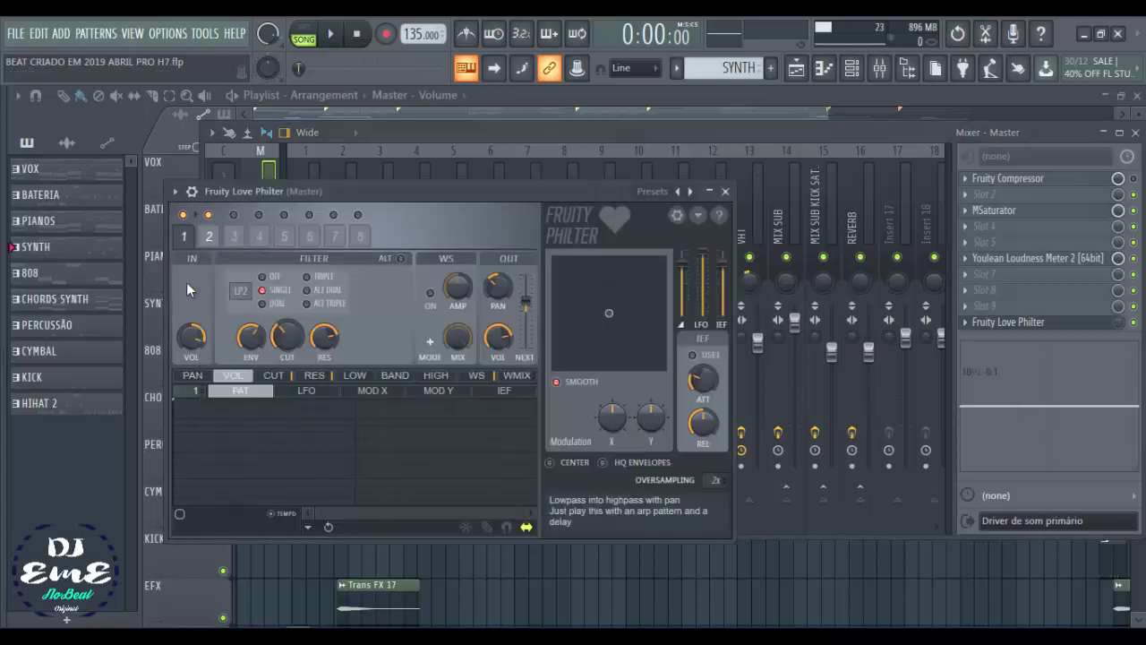
{"action": "left_click", "coordinate": [658, 193]}
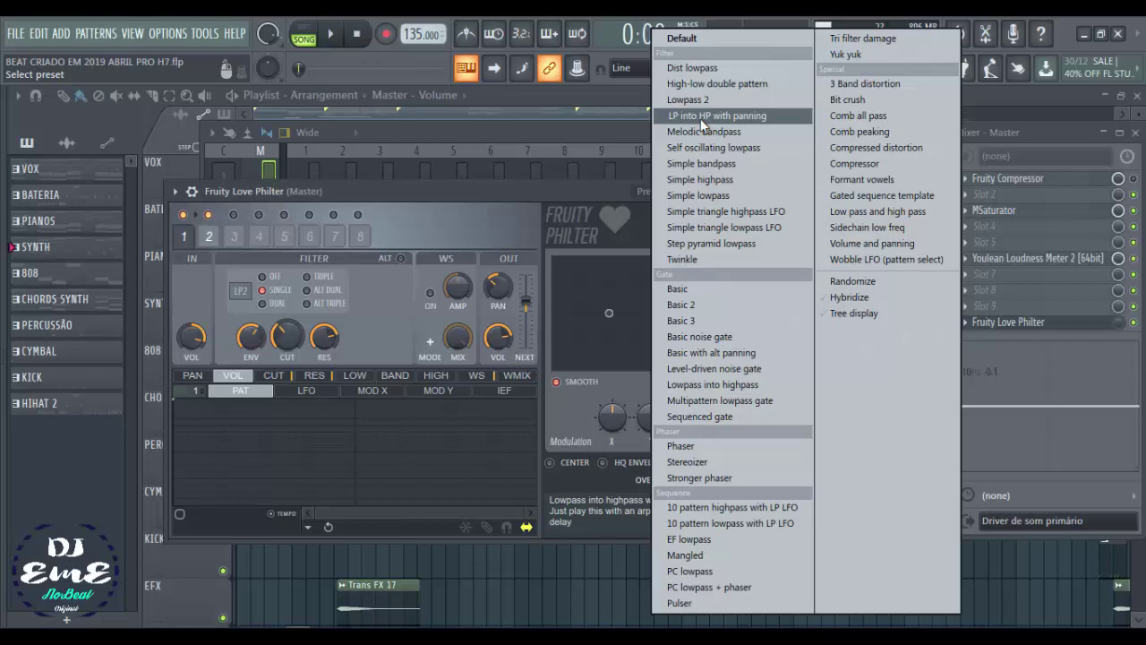
{"action": "left_click", "coordinate": [700, 118]}
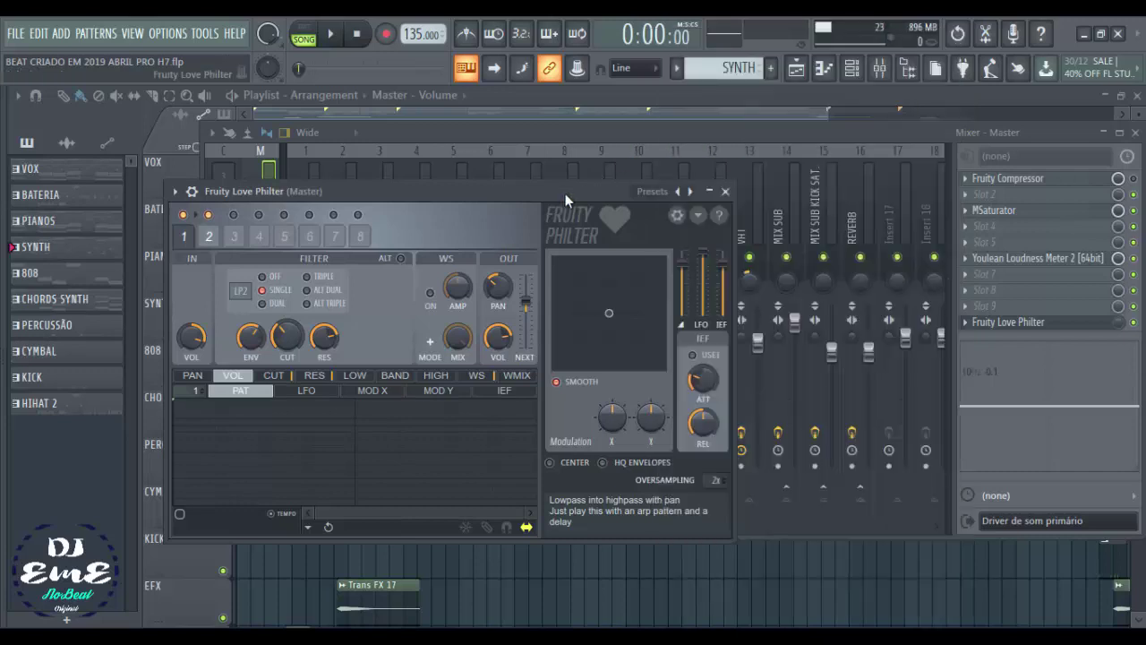
Close the filter and mixer, and examine the FILTRO and VOLUME automation at the beginning of the playlist.
{"action": "left_click", "coordinate": [726, 190]}
{"action": "left_click", "coordinate": [181, 308]}
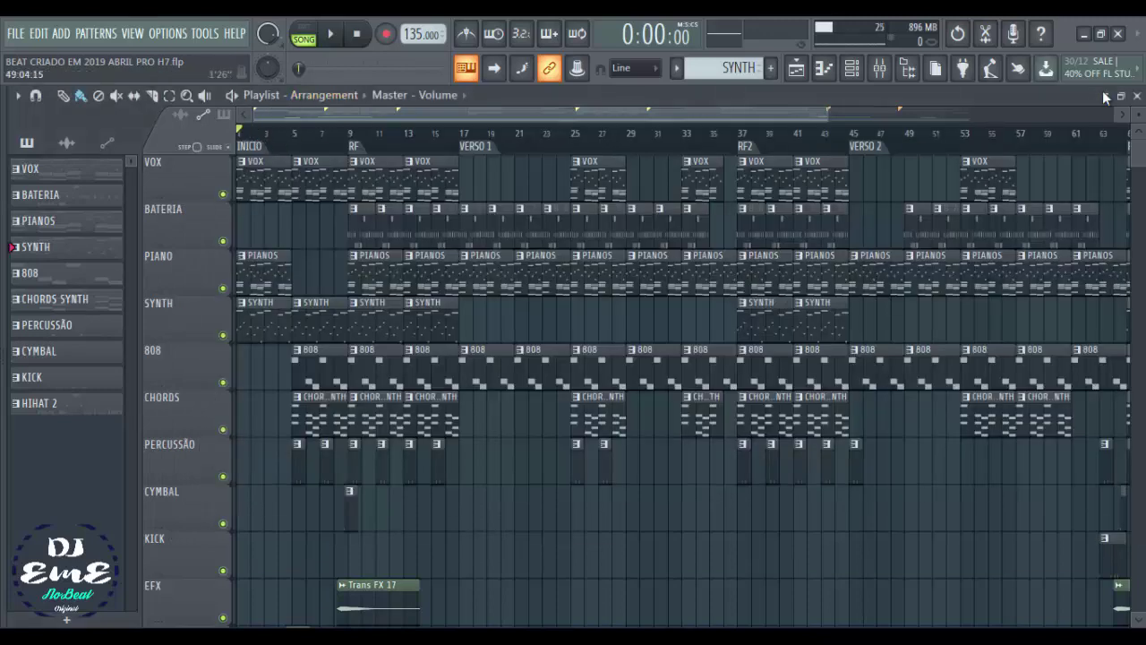
{"action": "left_click_drag", "start_coordinate": [1140, 171], "coordinate": [1141, 194]}
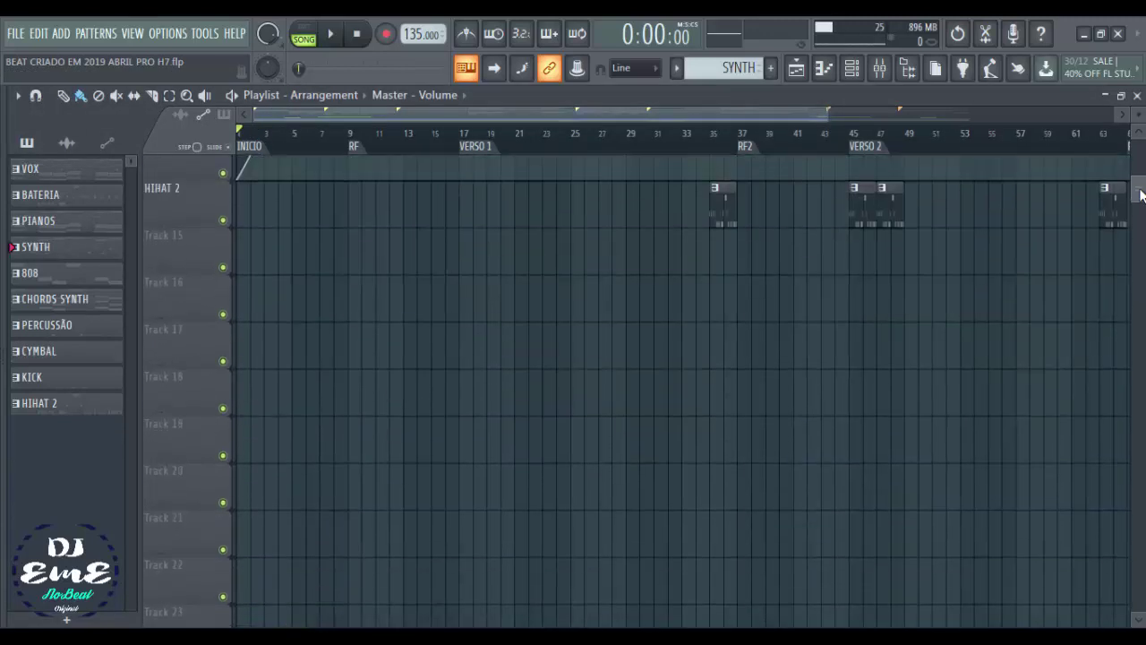
{"action": "scroll", "coordinate": [563, 402], "scroll_direction": "up", "scroll_amount": 7}
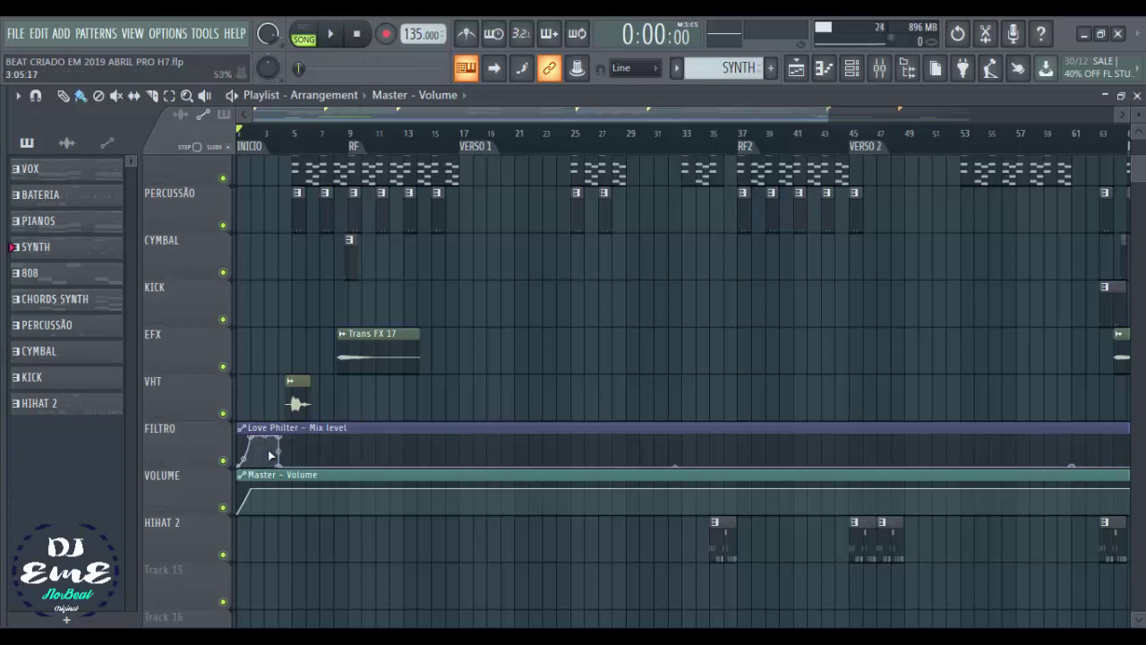
{"action": "left_click_drag", "start_coordinate": [606, 115], "coordinate": [337, 138]}
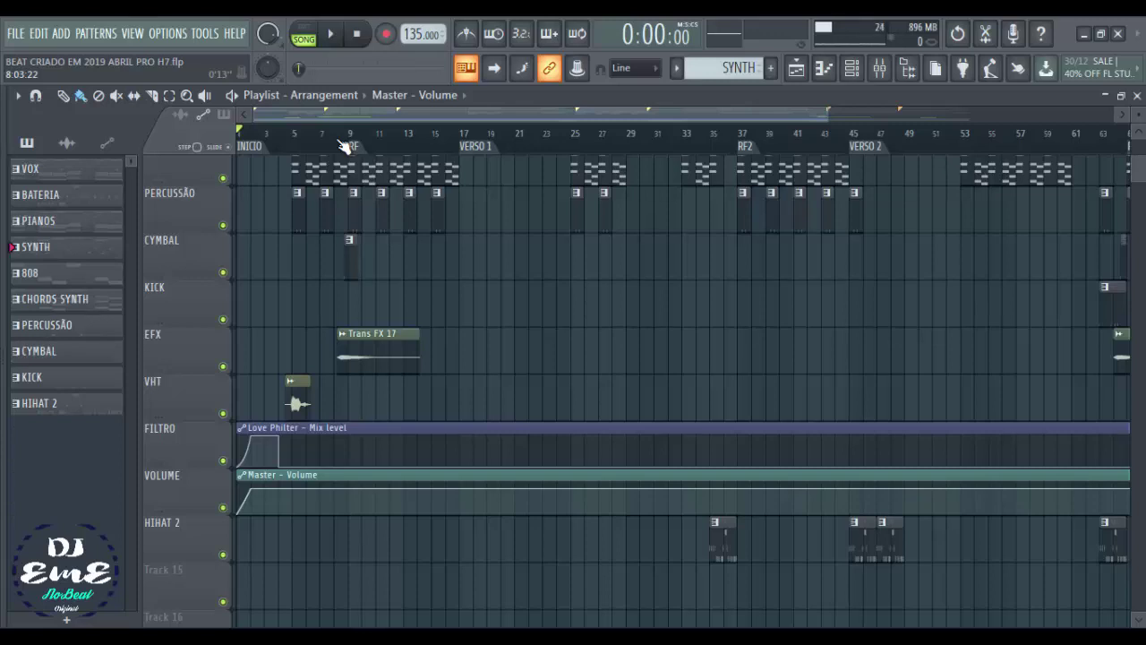
Reselect the "LP into HP with panning" preset in the Master's Fruity Love Philter and play the song.
{"action": "left_click", "coordinate": [884, 70]}
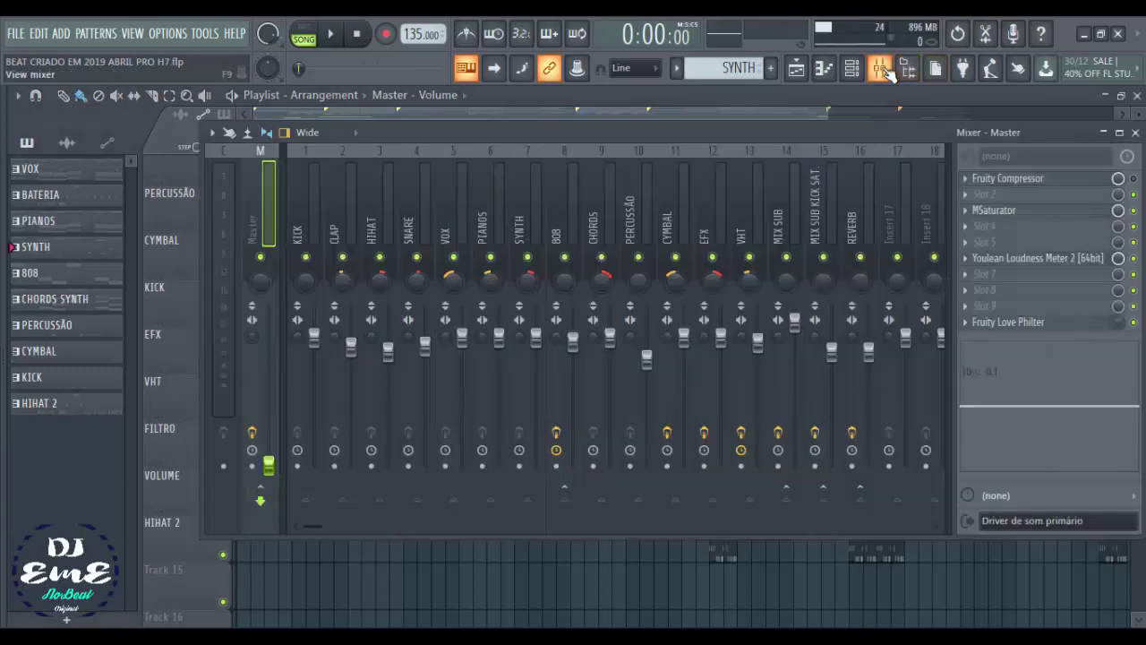
{"action": "left_click", "coordinate": [1057, 328]}
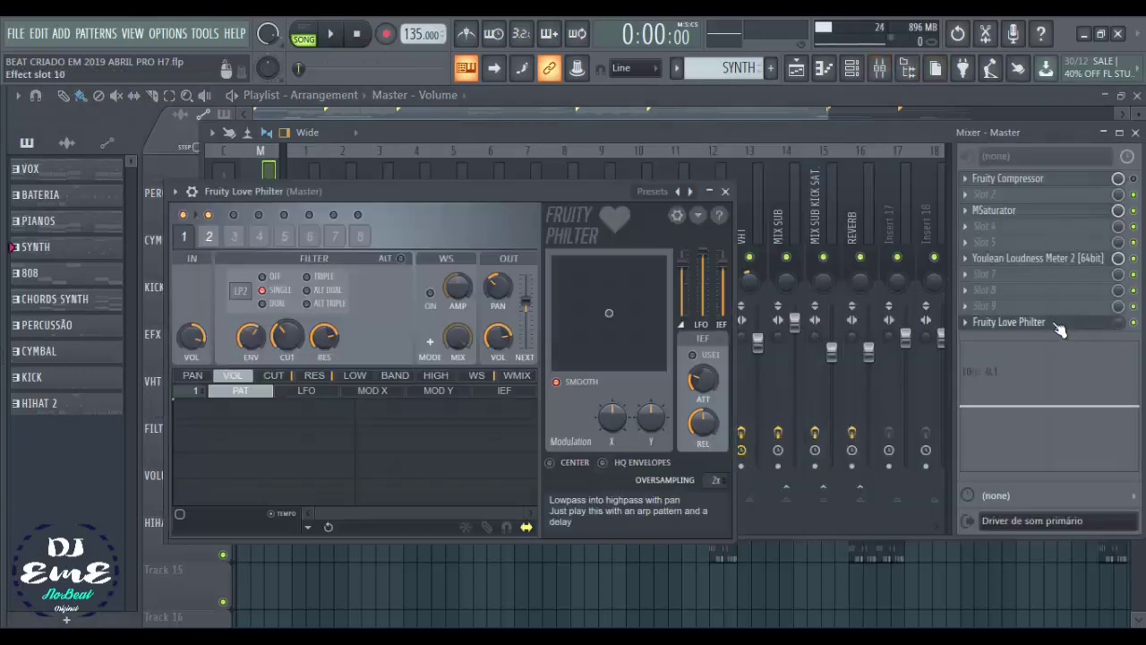
{"action": "left_click", "coordinate": [655, 191]}
{"action": "left_click", "coordinate": [734, 116]}
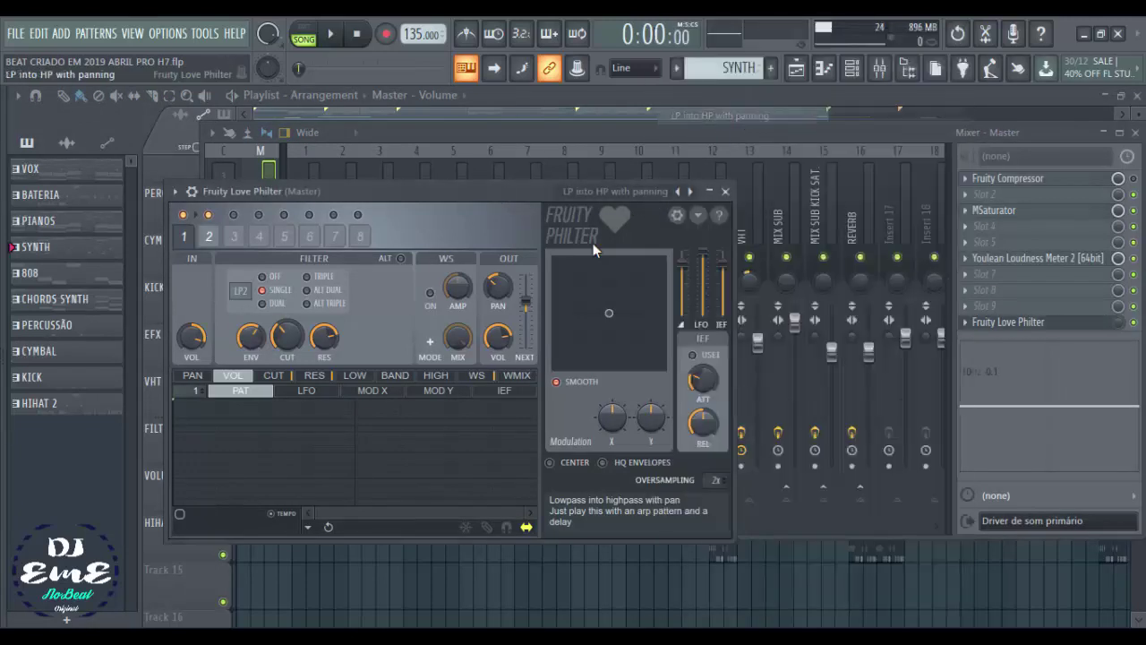
{"action": "key", "text": "space"}
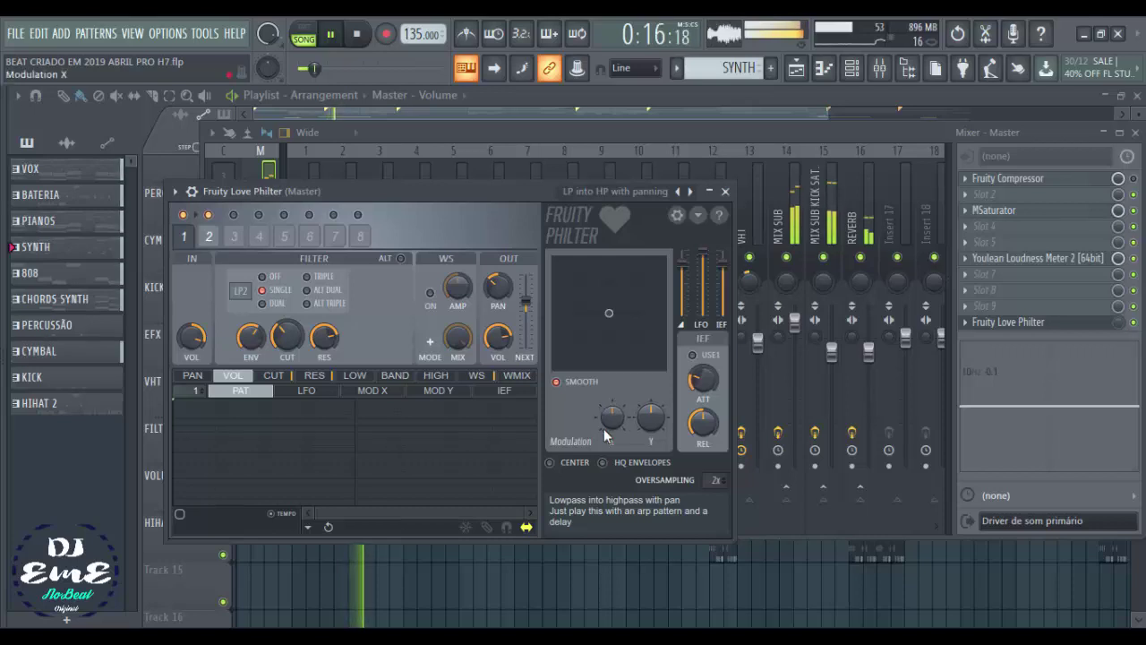
Play the song from the FINAL marker at bar 73 with the Master's Fruity Love Philter open, and stop playback.
{"action": "left_click", "coordinate": [170, 578]}
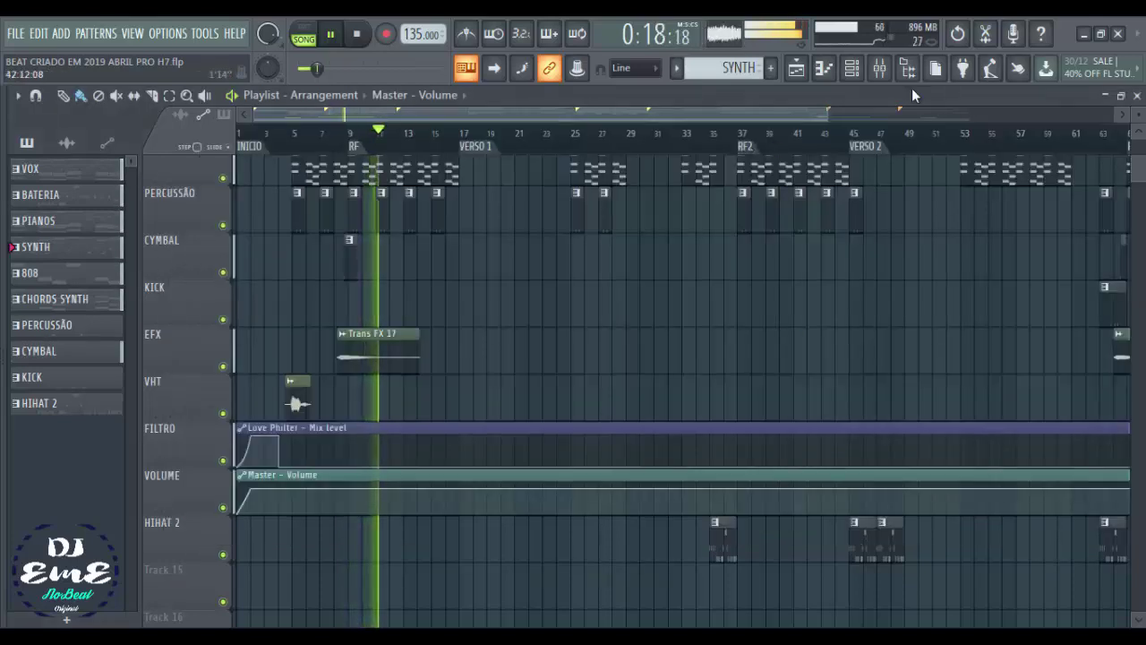
{"action": "left_click_drag", "start_coordinate": [813, 115], "coordinate": [1082, 124]}
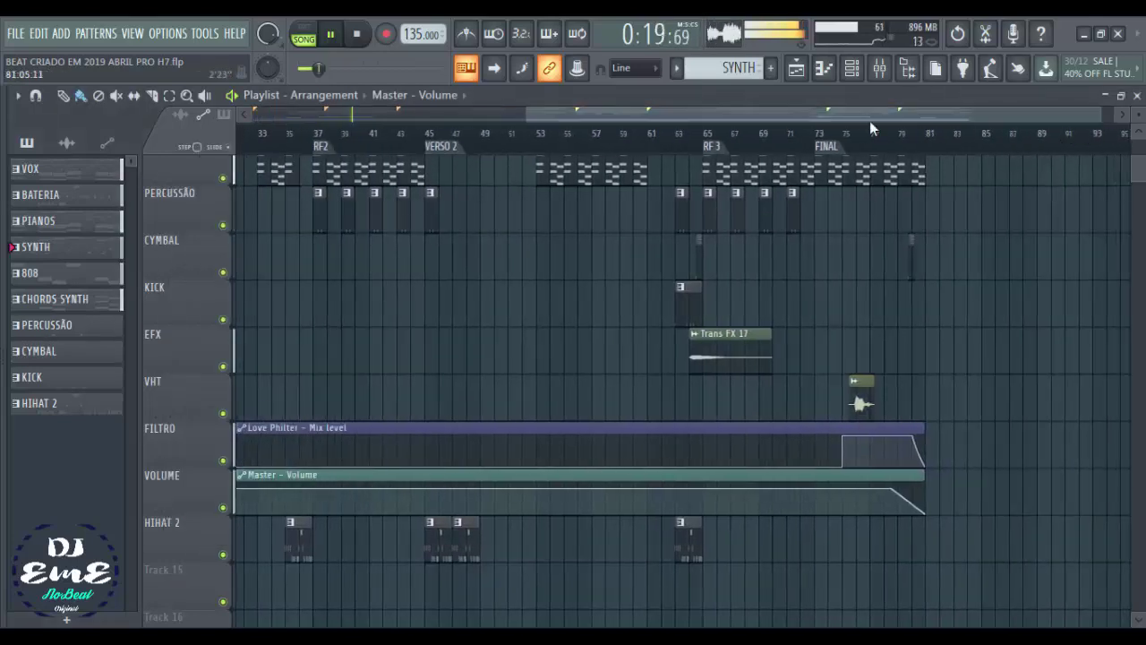
{"action": "left_click", "coordinate": [814, 135]}
{"action": "left_click", "coordinate": [882, 69]}
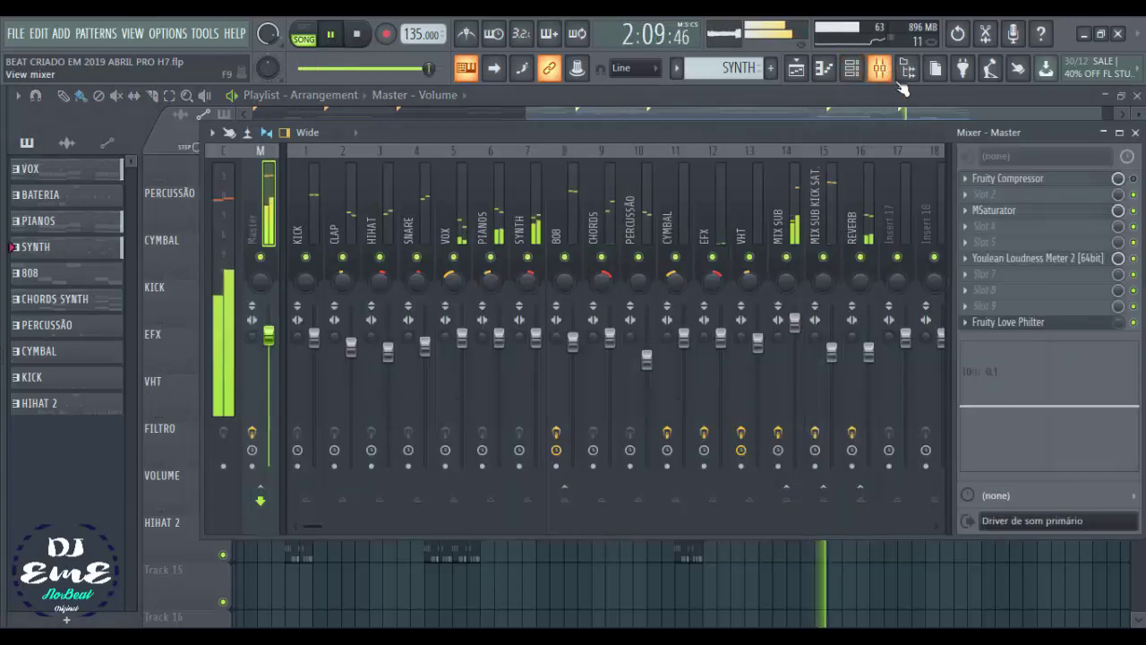
{"action": "left_click", "coordinate": [1034, 325]}
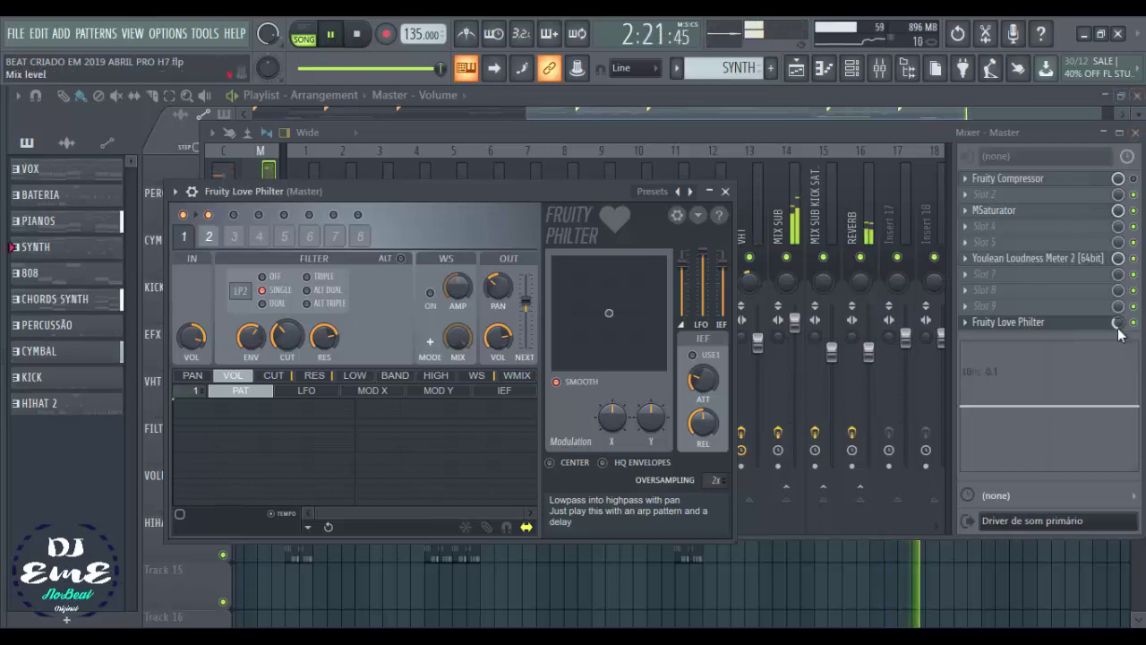
{"action": "key", "text": "space"}
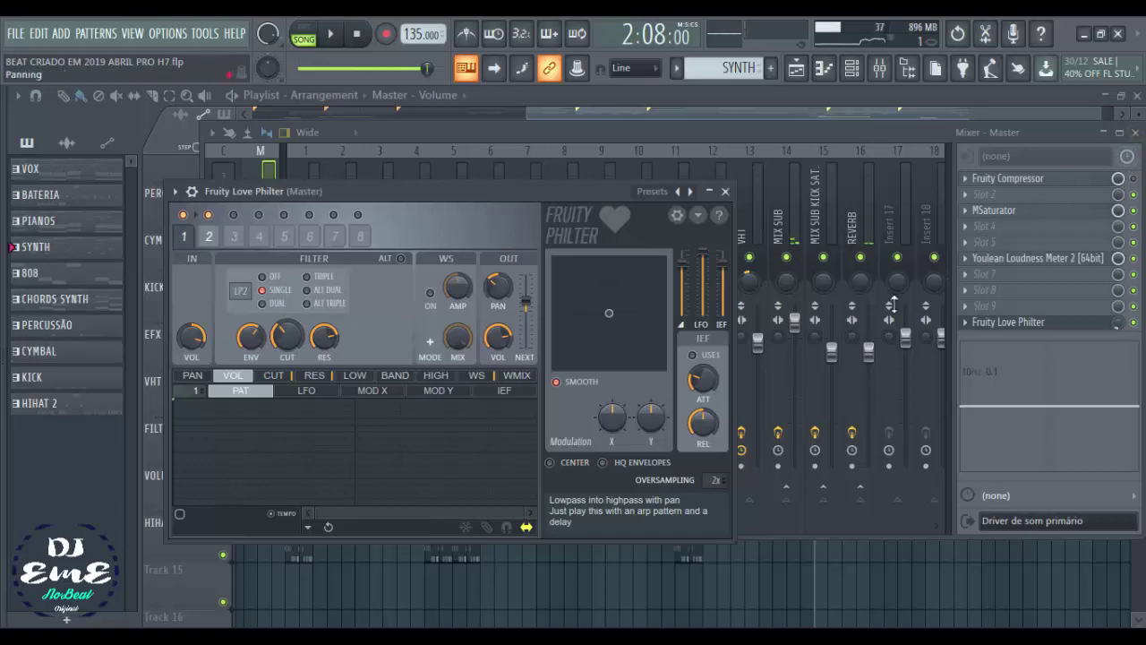
Create an automation clip for the mix level of the Master's Fruity Love Philter and show it in the playlist.
{"action": "left_click", "coordinate": [725, 190]}
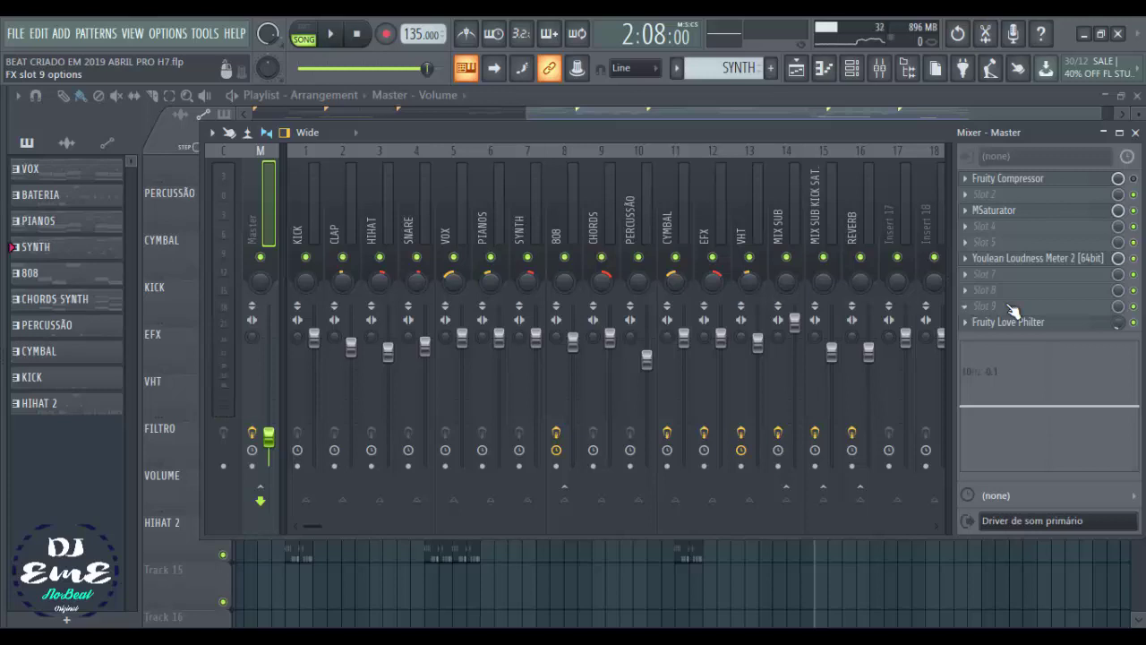
{"action": "right_click", "coordinate": [1119, 331]}
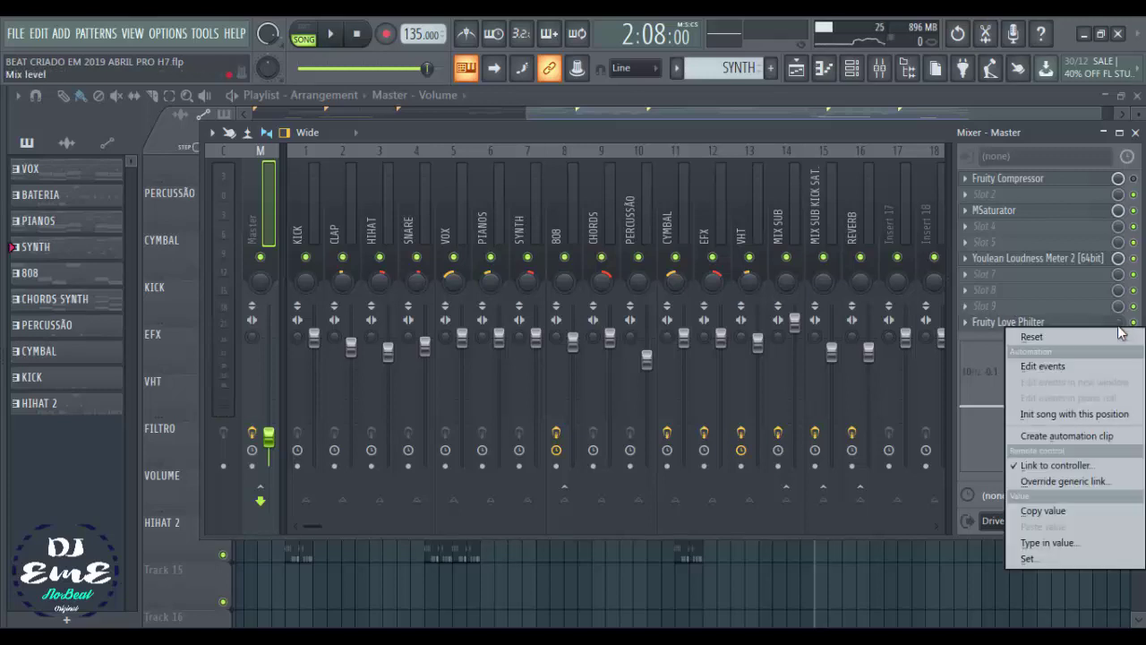
{"action": "left_click", "coordinate": [1077, 436]}
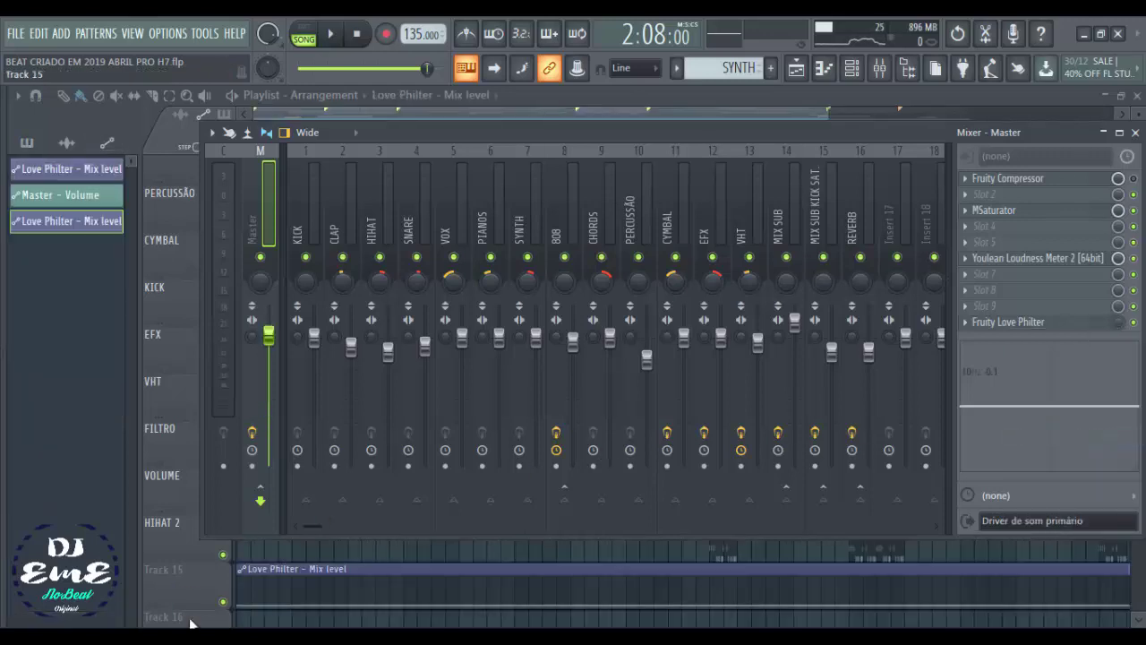
{"action": "left_click", "coordinate": [154, 567]}
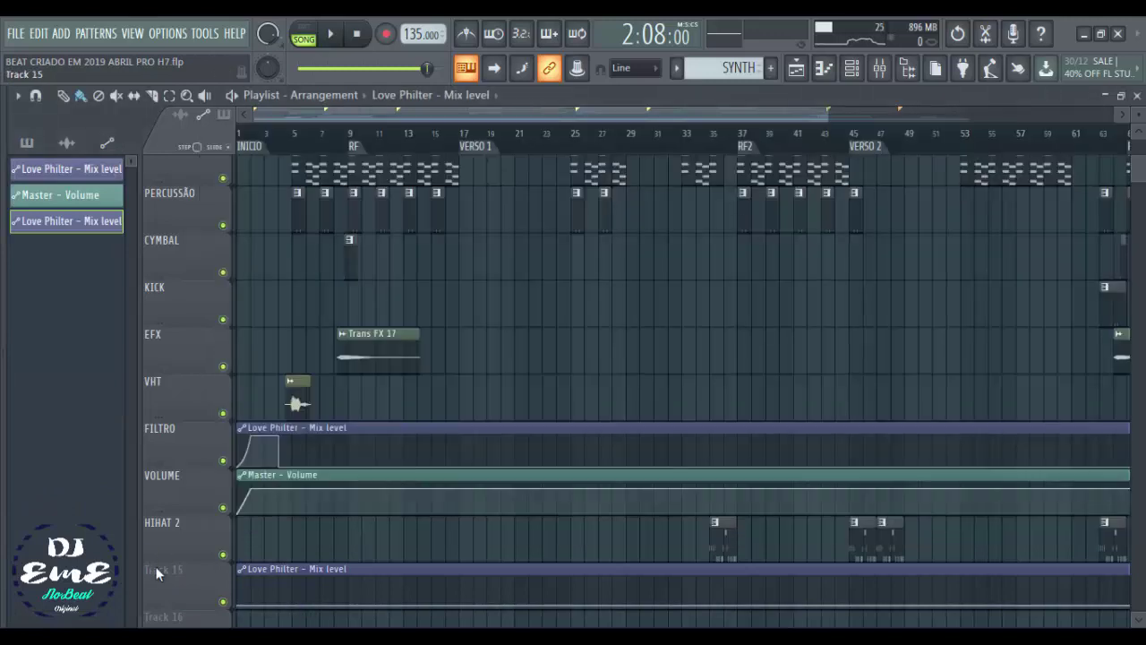
Shape the new Mix level clip to rise by bar 3, hold until bar 7 and fall by bar 9, muting the FILTRO track.
{"action": "right_click", "coordinate": [287, 604]}
{"action": "right_click", "coordinate": [319, 606]}
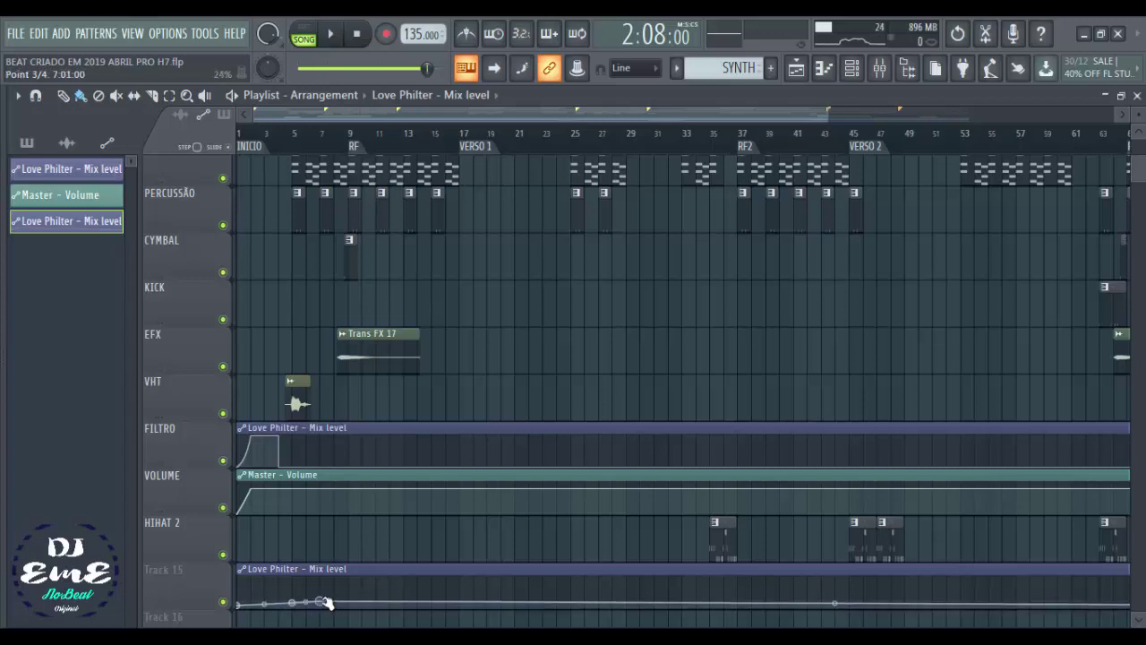
{"action": "right_click", "coordinate": [352, 602]}
{"action": "left_click_drag", "start_coordinate": [352, 602], "coordinate": [277, 579]}
{"action": "left_click", "coordinate": [224, 461]}
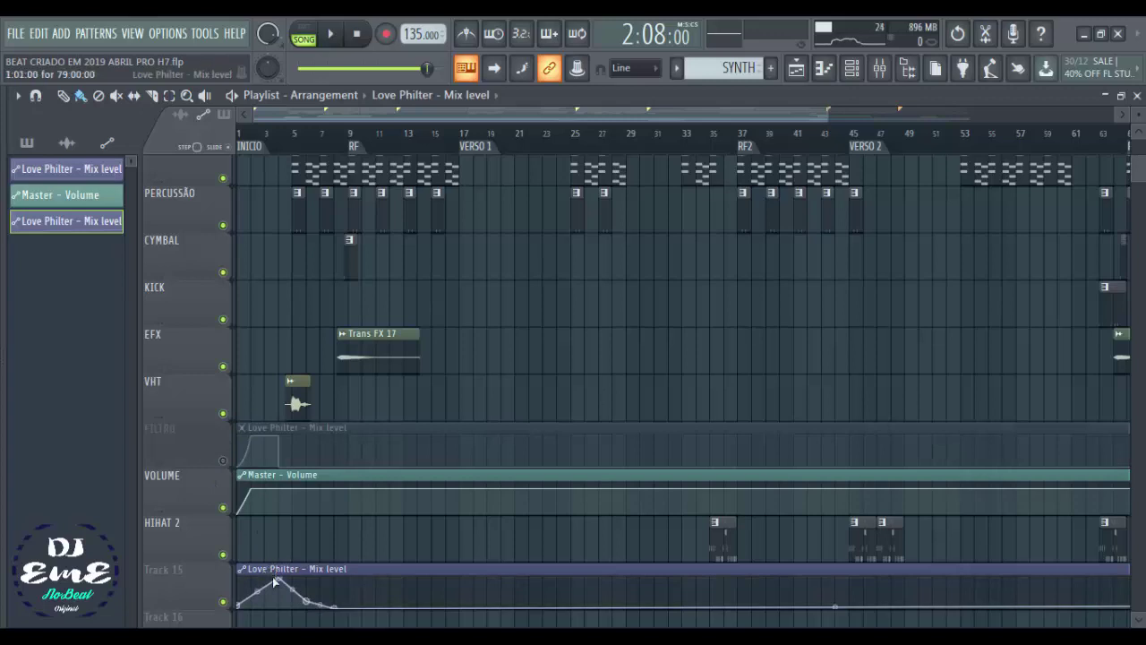
{"action": "left_click_drag", "start_coordinate": [274, 582], "coordinate": [350, 610]}
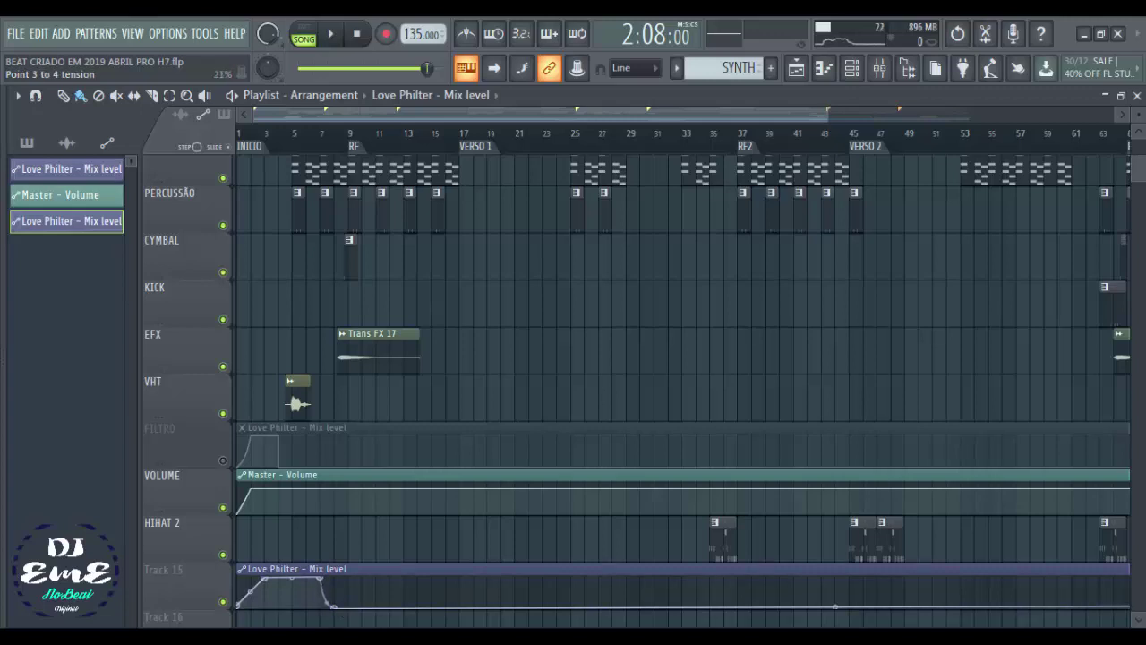
{"action": "left_click", "coordinate": [352, 617]}
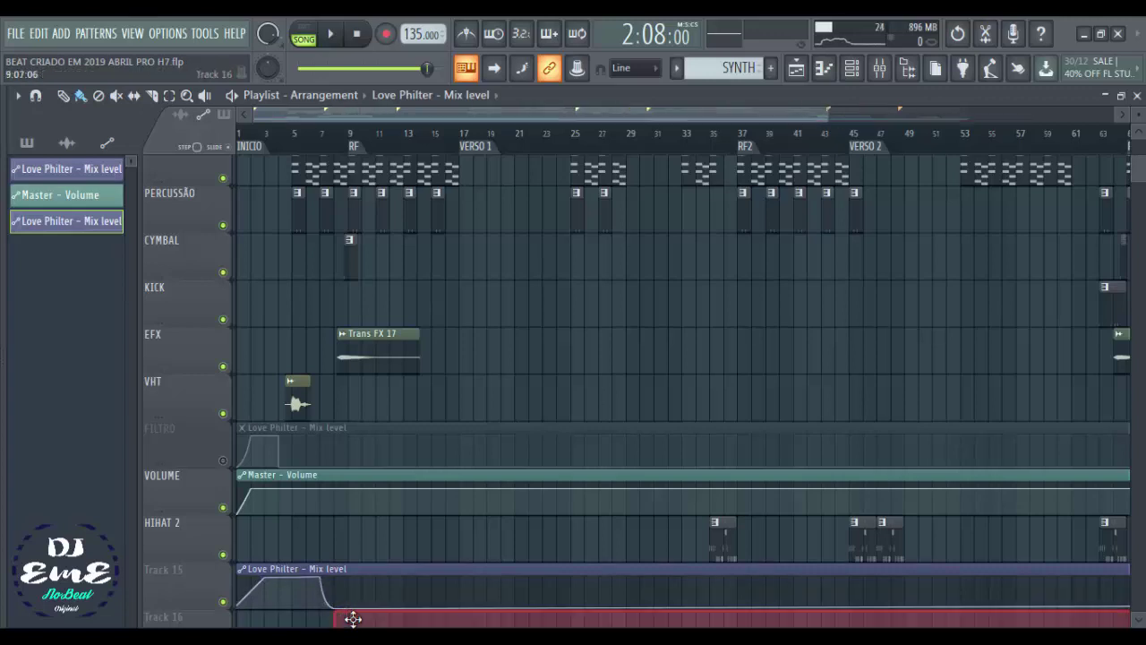
{"action": "right_click", "coordinate": [352, 617]}
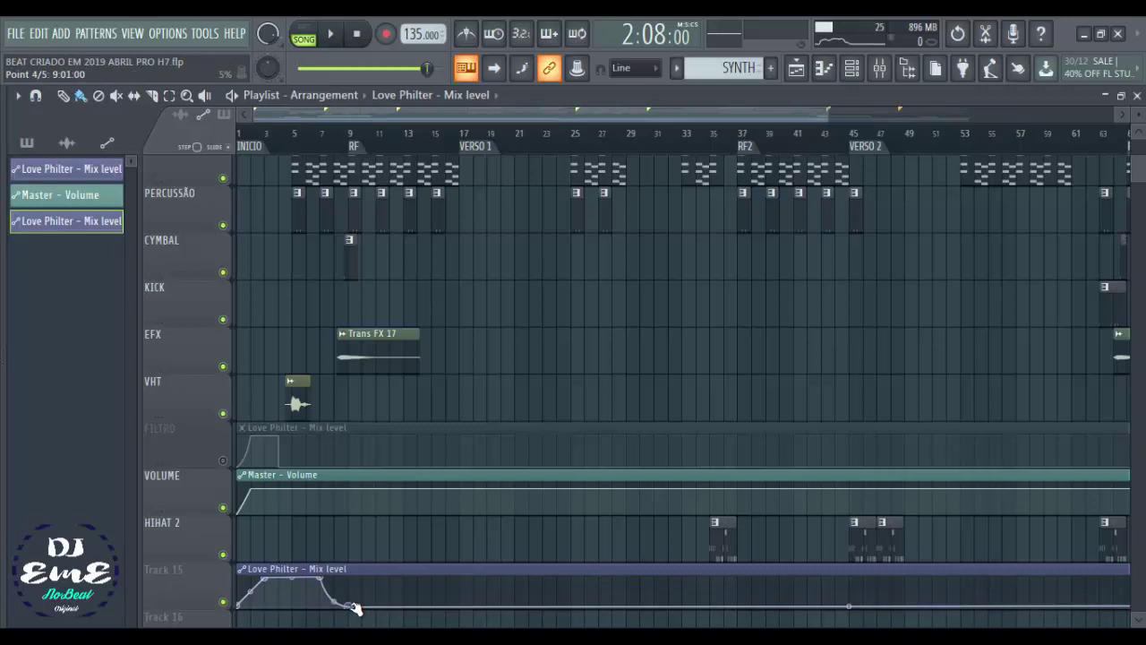
Play the song from bar 1 to hear the filter automation, and delete the Mix level clip from Track 15.
{"action": "key", "text": "space"}
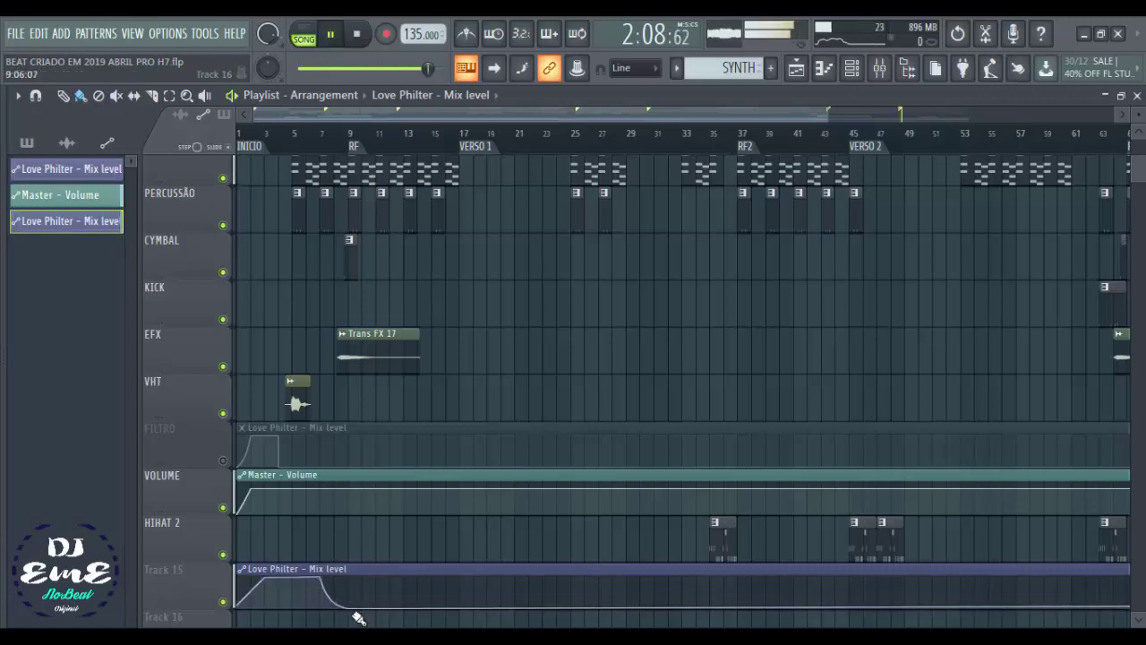
{"action": "left_click", "coordinate": [238, 132]}
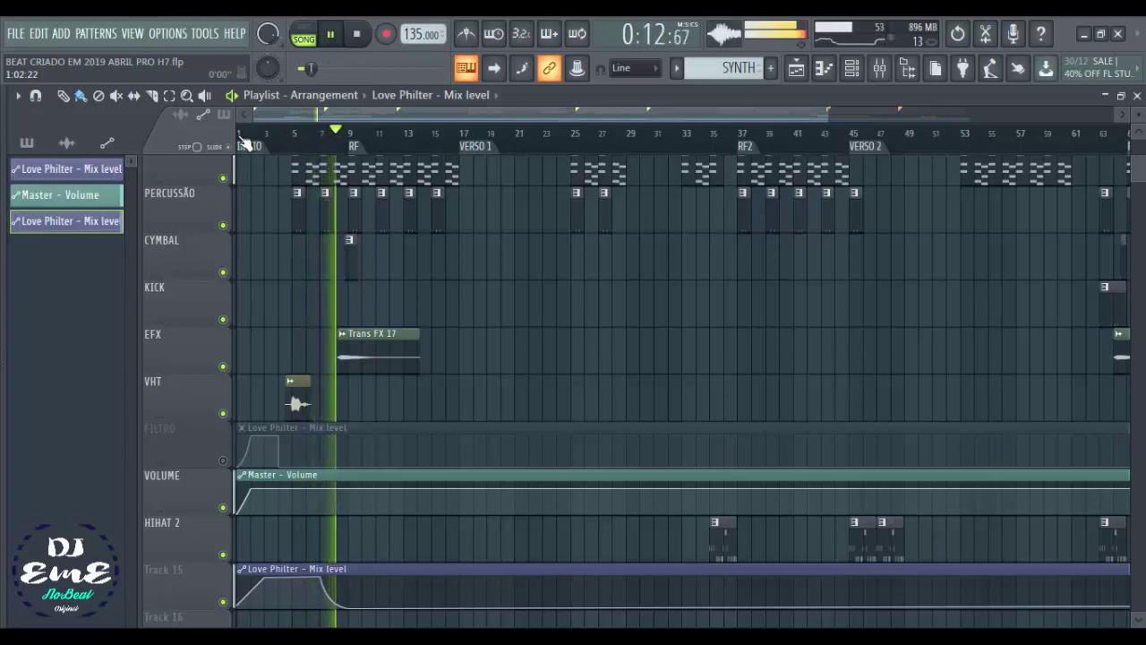
{"action": "key", "text": "space"}
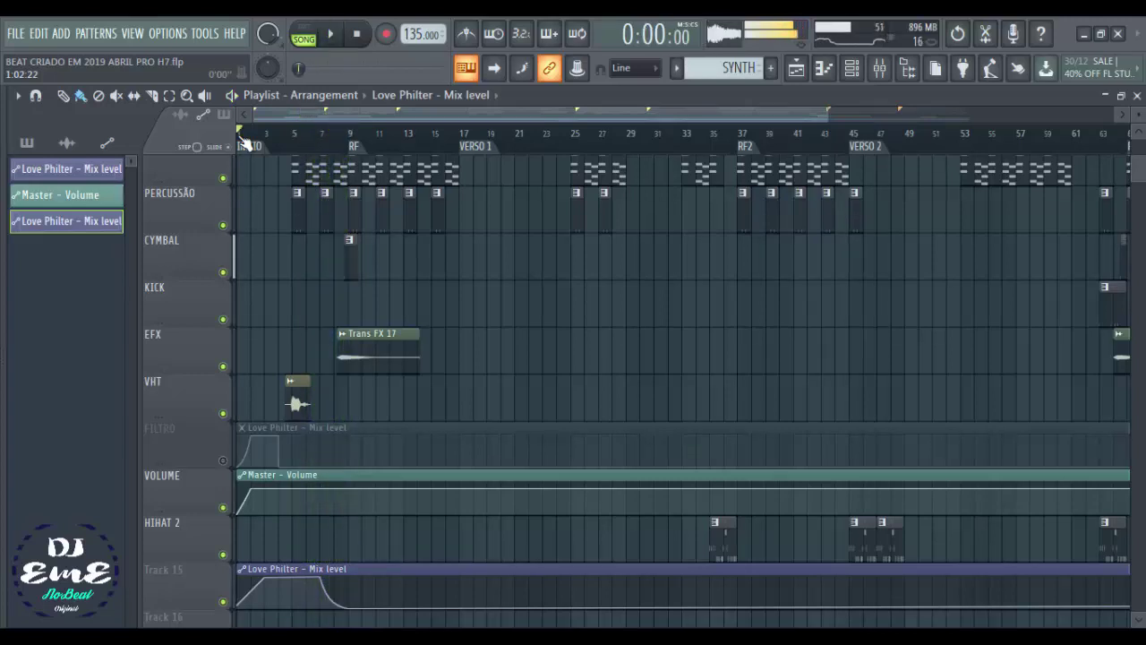
{"action": "right_click", "coordinate": [277, 571]}
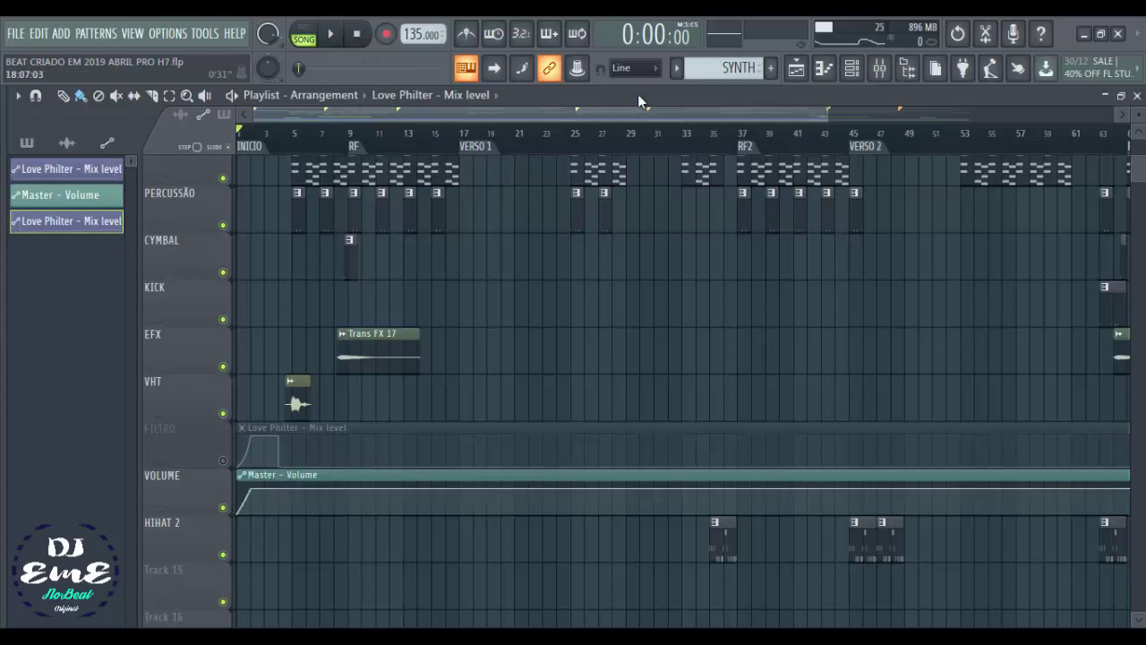
Add Fruity Parametric EQ 2 to effect slot 8 of the Master track.
{"action": "left_click", "coordinate": [879, 70]}
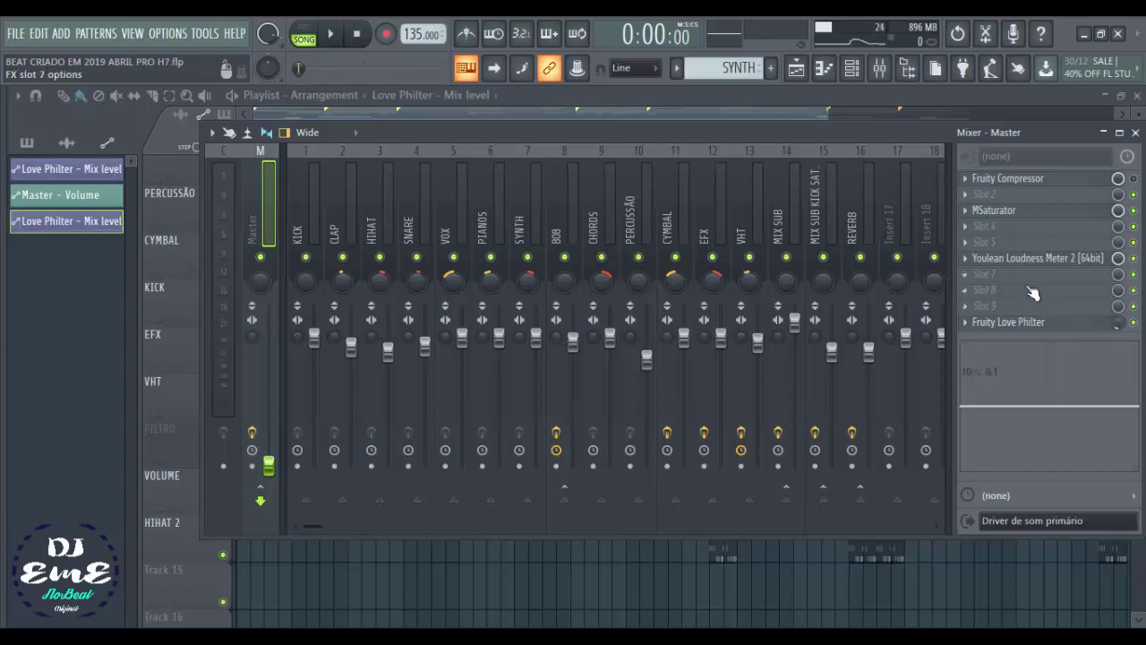
{"action": "left_click", "coordinate": [1033, 300]}
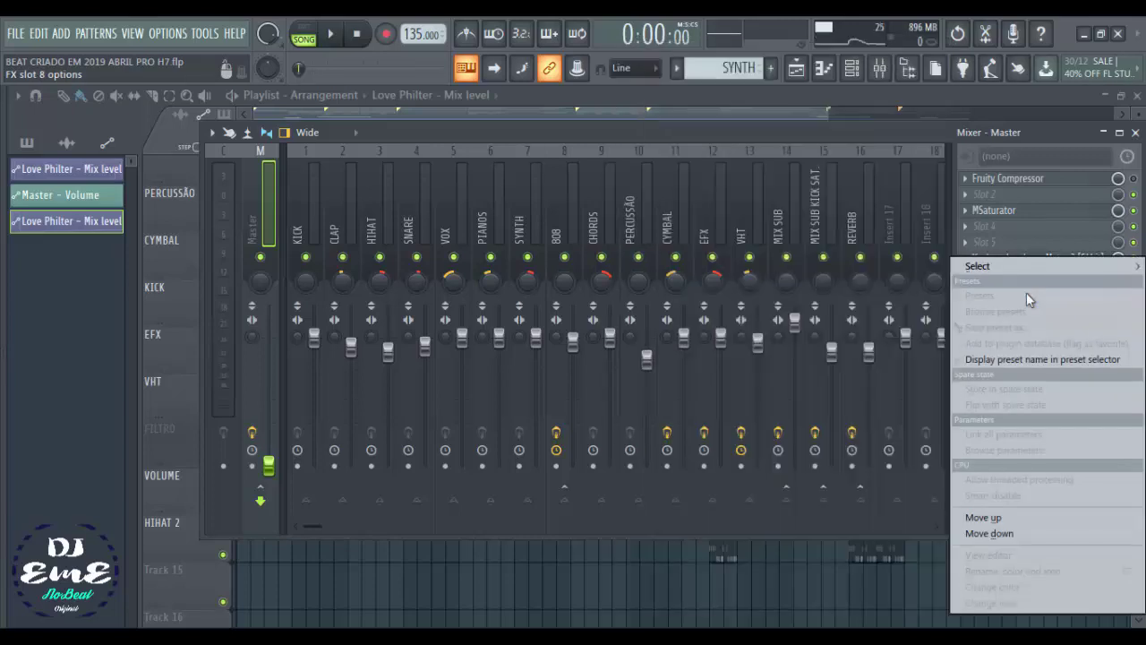
{"action": "mouse_move", "coordinate": [998, 263]}
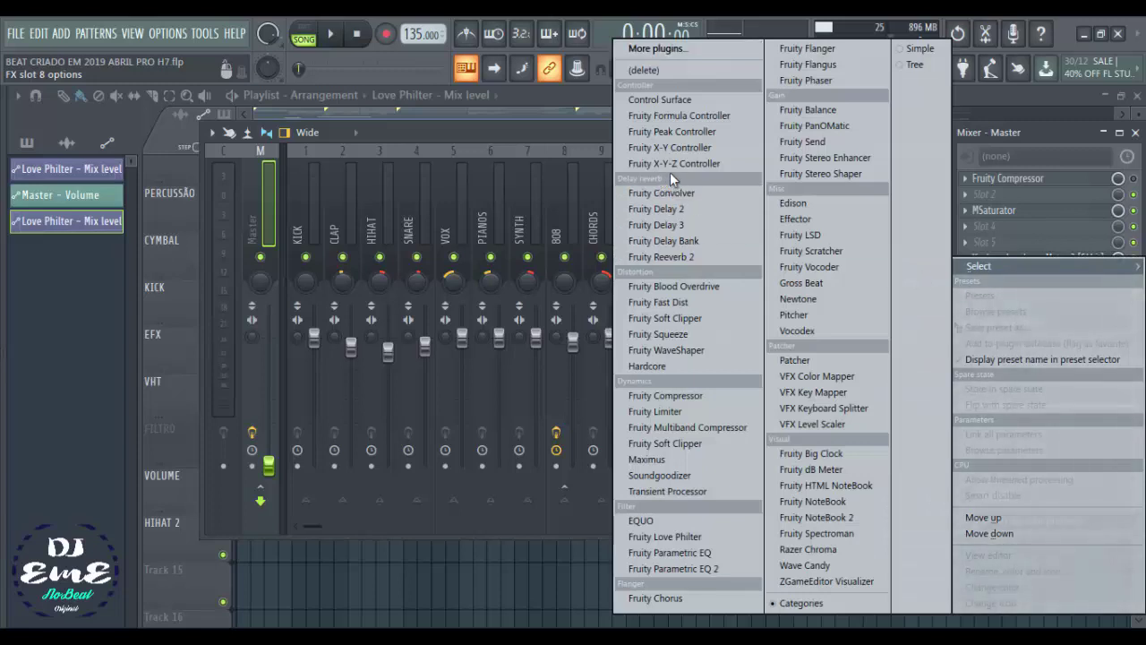
{"action": "left_click", "coordinate": [728, 565]}
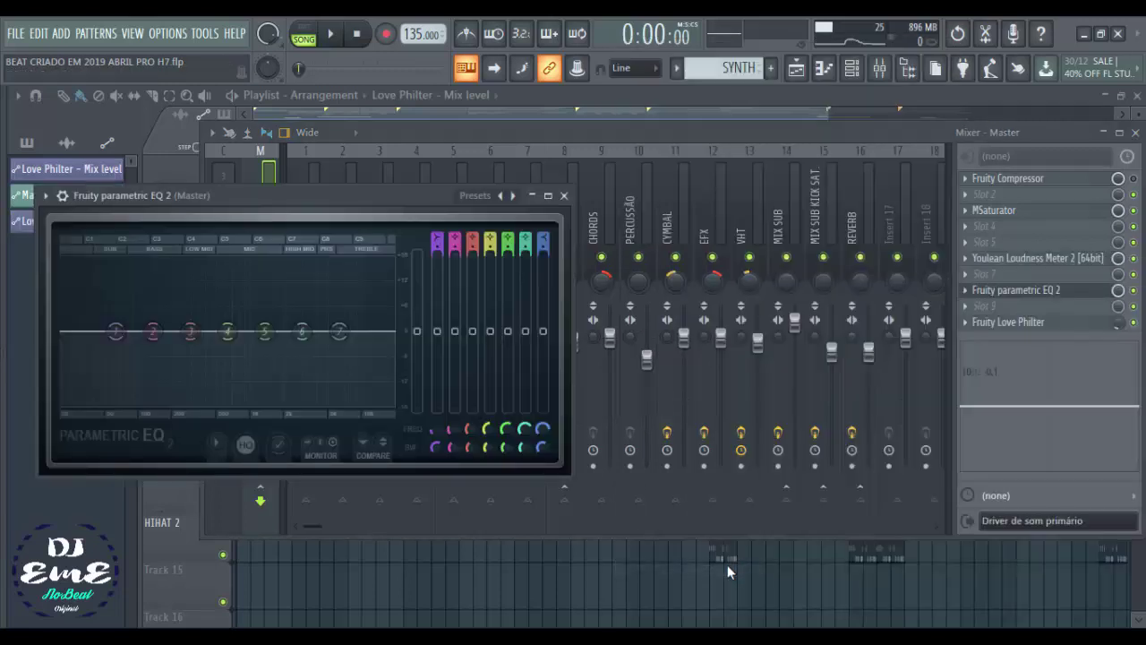
Set band 1 of the Master's Parametric EQ 2 to low pass and raise its frequency into the treble range.
{"action": "right_click", "coordinate": [117, 336]}
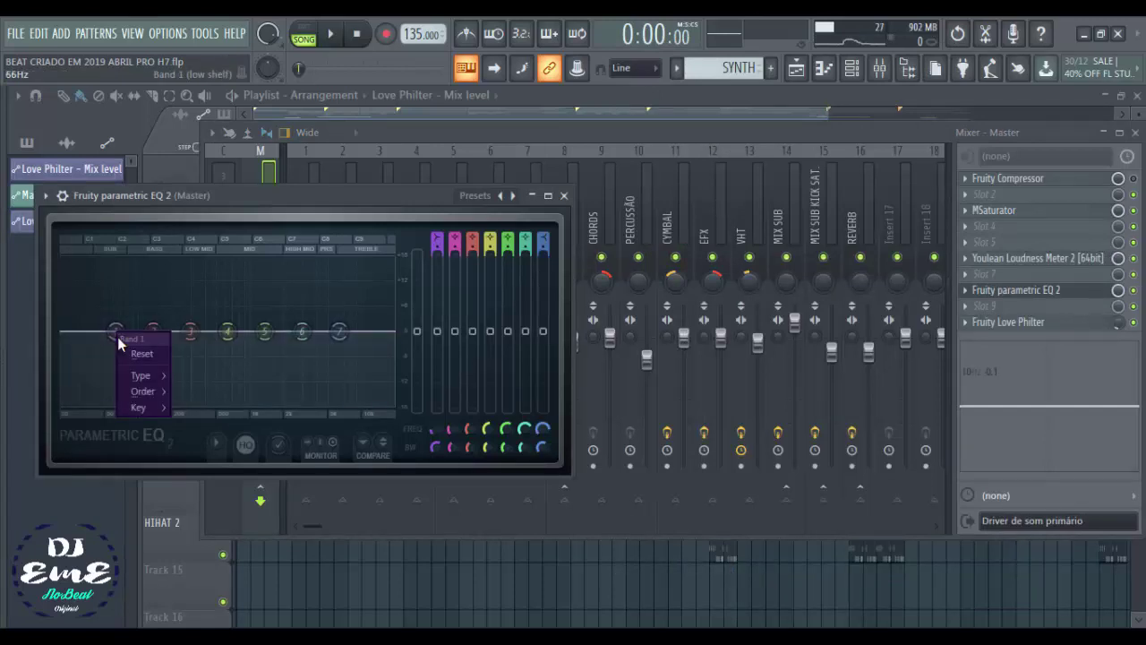
{"action": "mouse_move", "coordinate": [158, 380]}
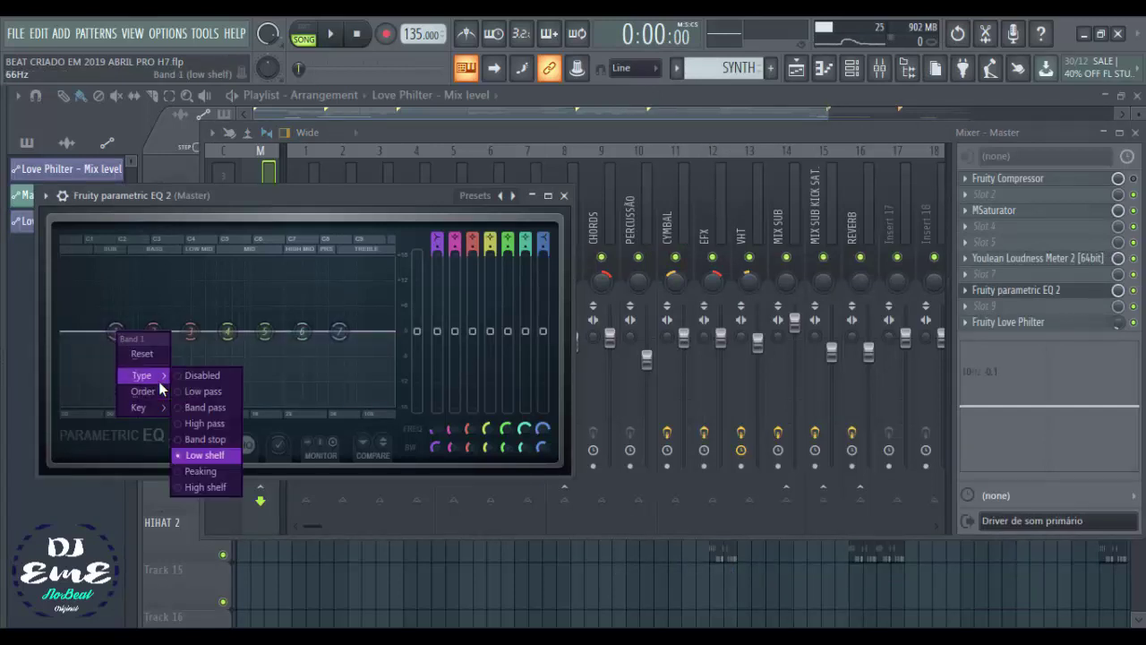
{"action": "left_click", "coordinate": [190, 392]}
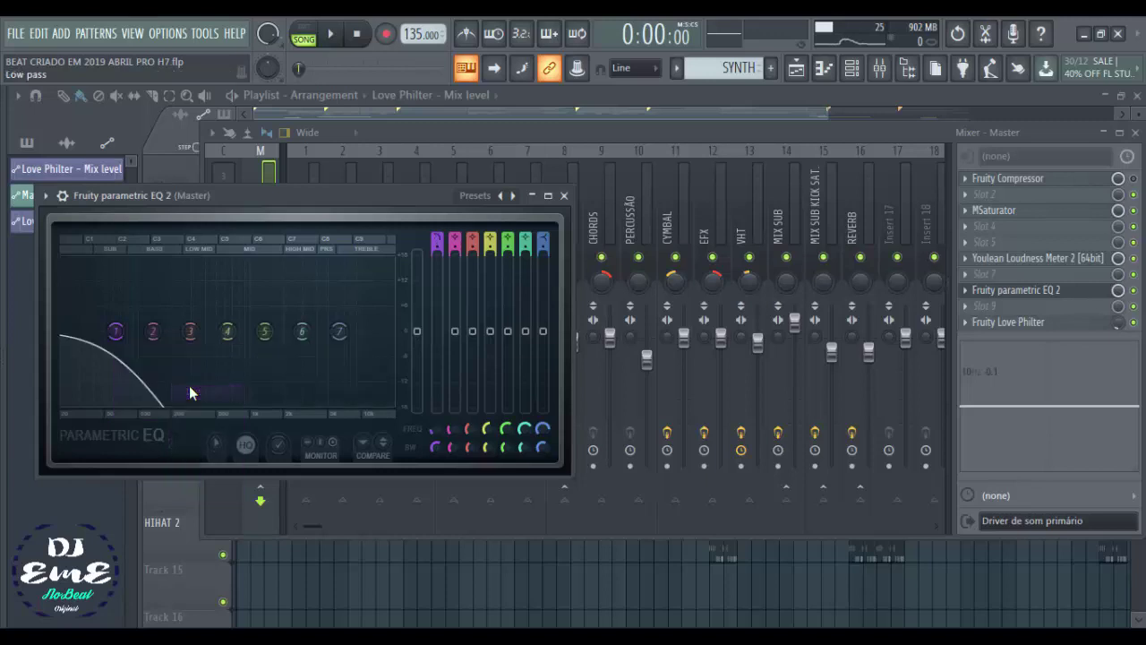
{"action": "left_click_drag", "start_coordinate": [115, 331], "coordinate": [366, 331]}
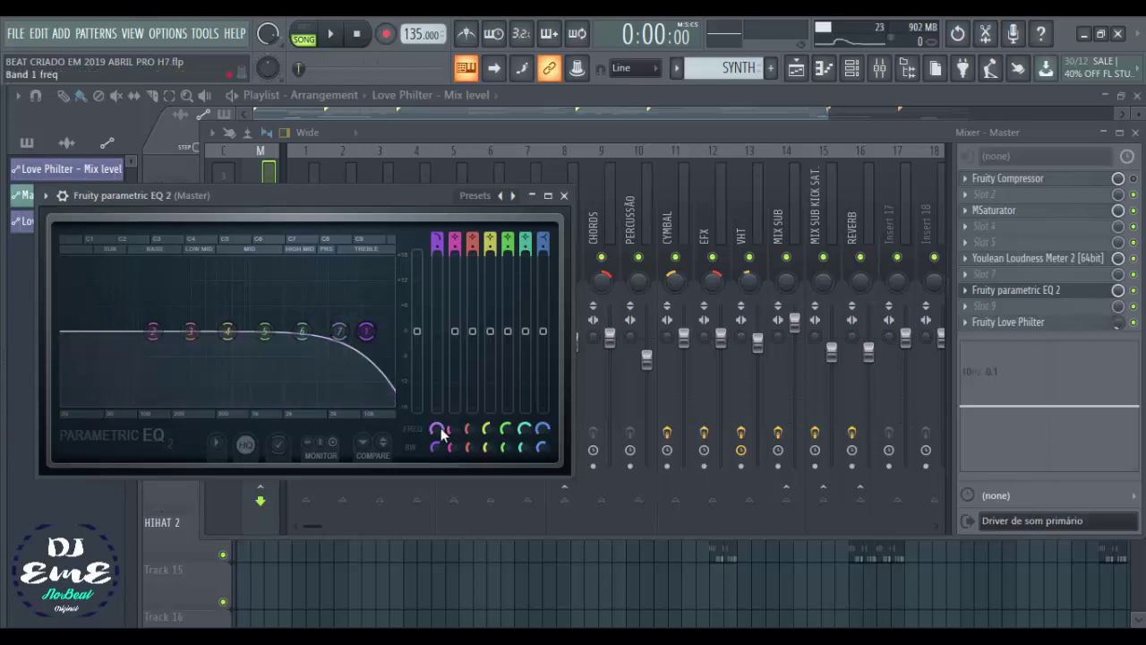
Create an automation clip for band 1's frequency, and move band 1 to the highest frequencies and band 2 down into the sub range.
{"action": "right_click", "coordinate": [439, 432]}
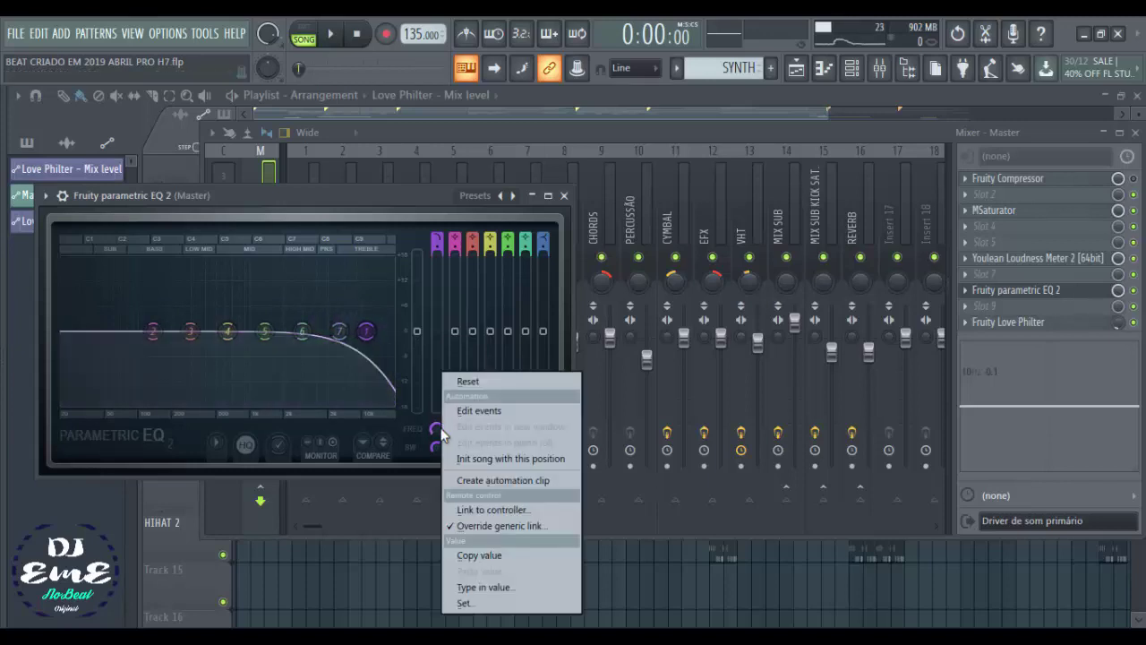
{"action": "left_click", "coordinate": [484, 479]}
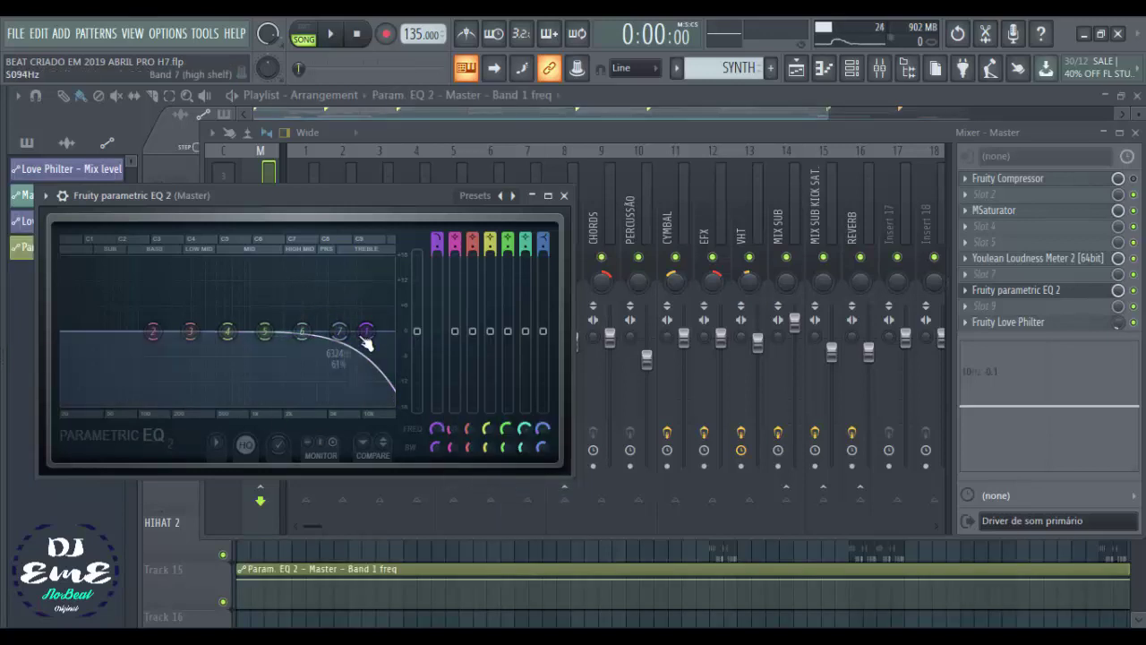
{"action": "left_click_drag", "start_coordinate": [366, 331], "coordinate": [391, 331]}
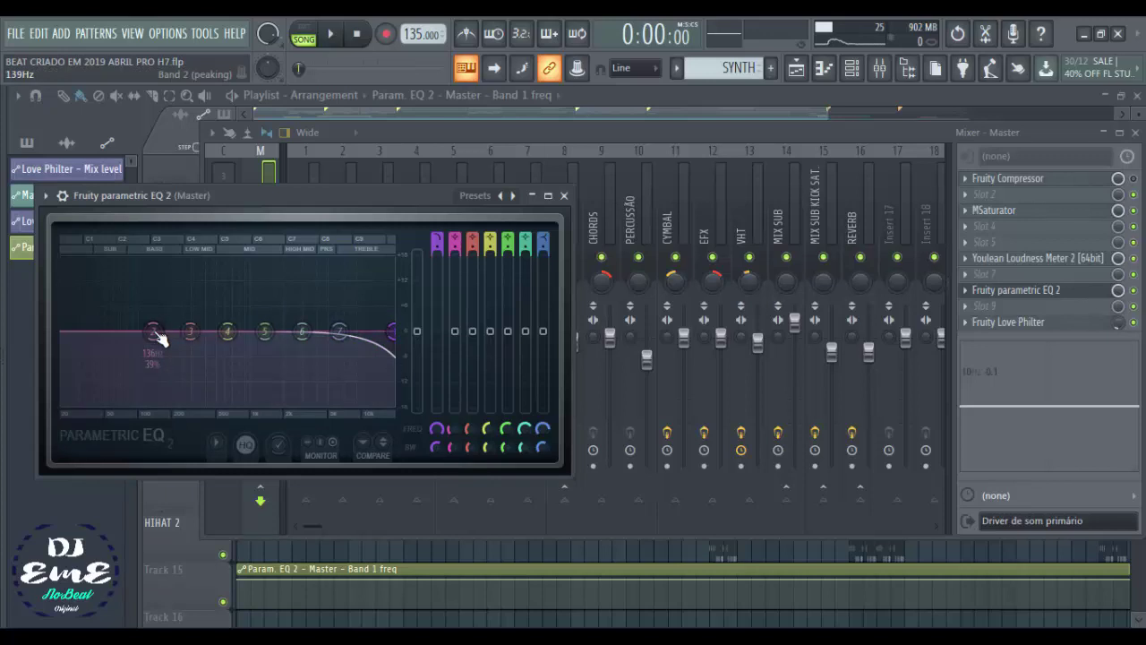
{"action": "left_click_drag", "start_coordinate": [154, 332], "coordinate": [96, 330]}
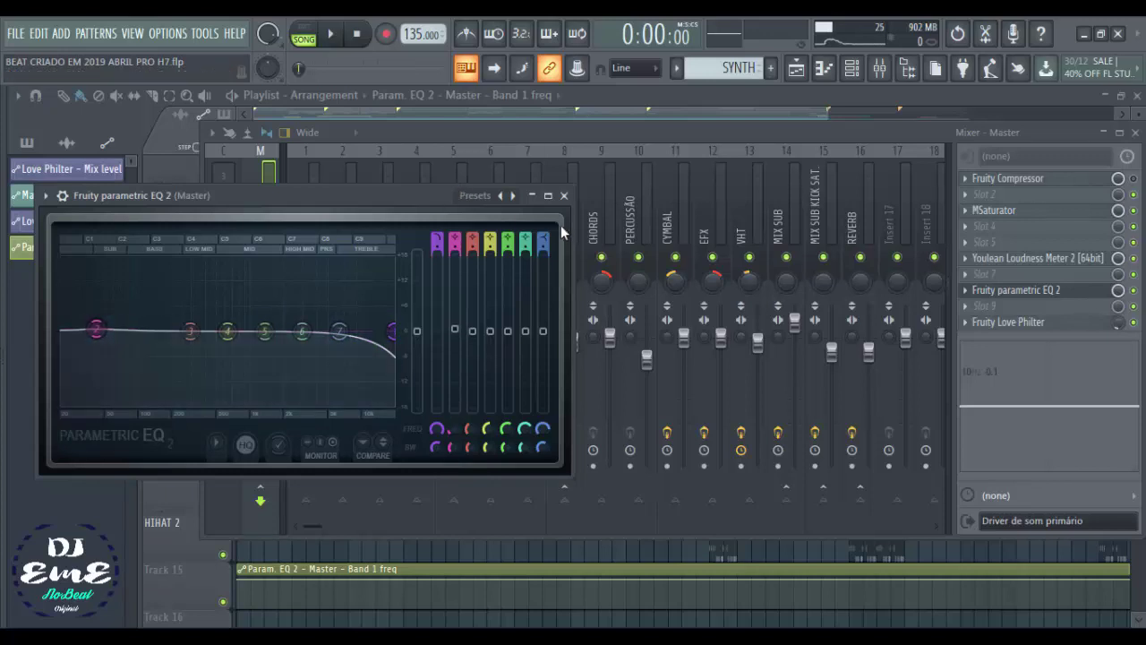
{"action": "left_click", "coordinate": [565, 195]}
Shape the Band 1 freq clip to rise from zero by bar 4, hold until bar 10, fall to 0% at bar 14 and stay there until bar 34.
{"action": "left_click", "coordinate": [182, 580]}
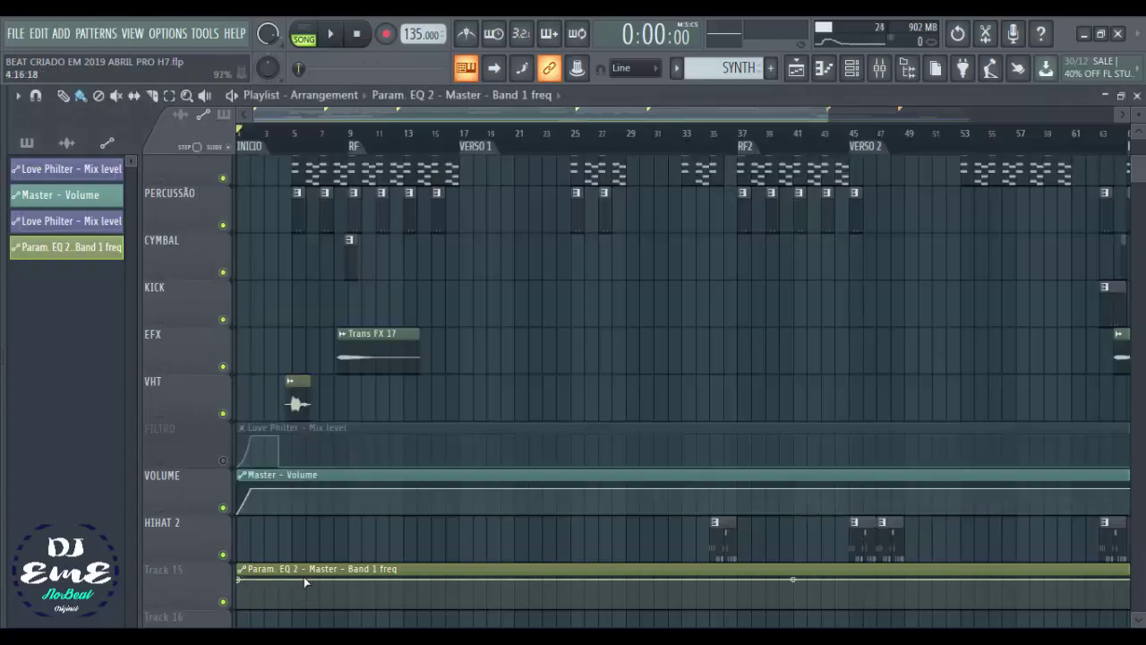
{"action": "right_click", "coordinate": [316, 578]}
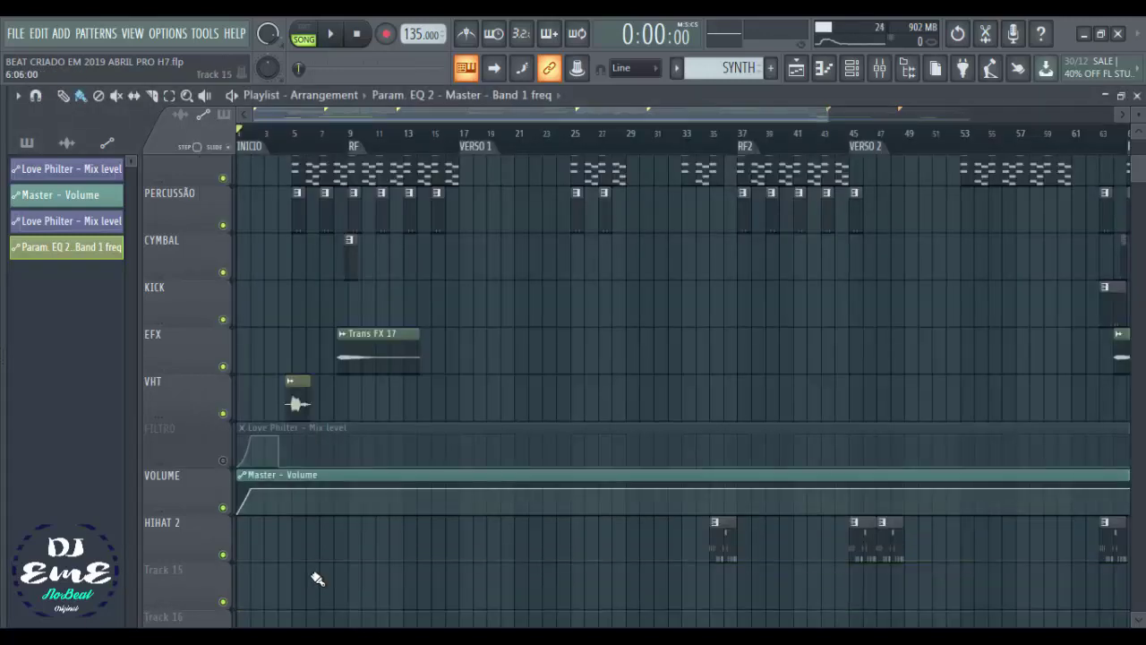
{"action": "key", "text": "ctrl+z"}
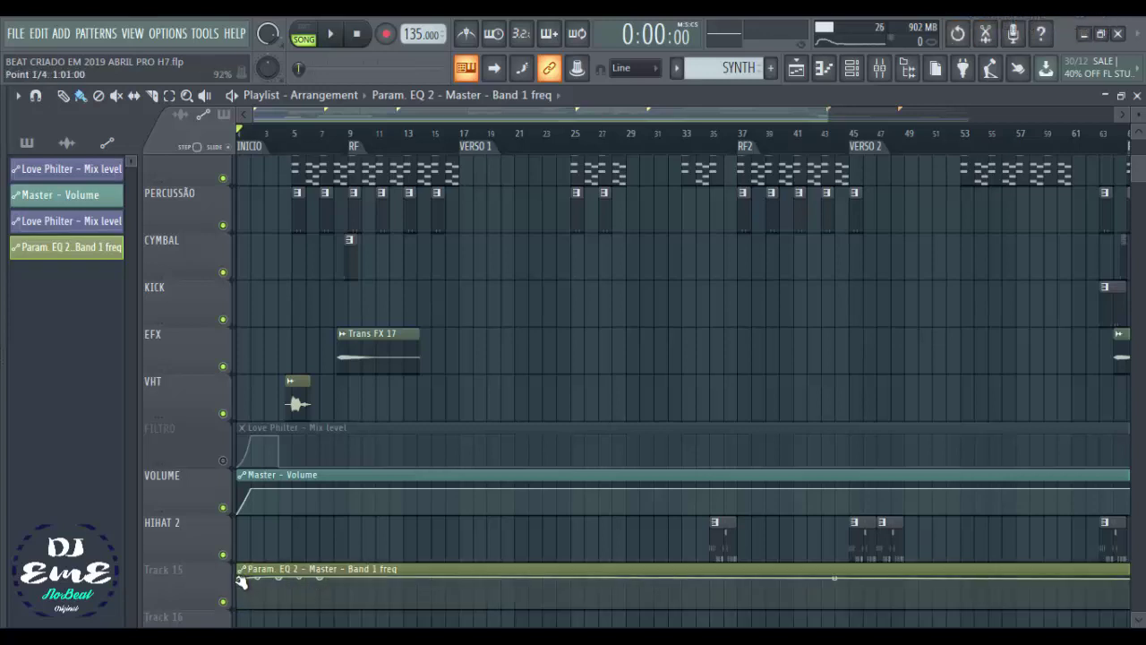
{"action": "left_click_drag", "start_coordinate": [240, 580], "coordinate": [244, 621]}
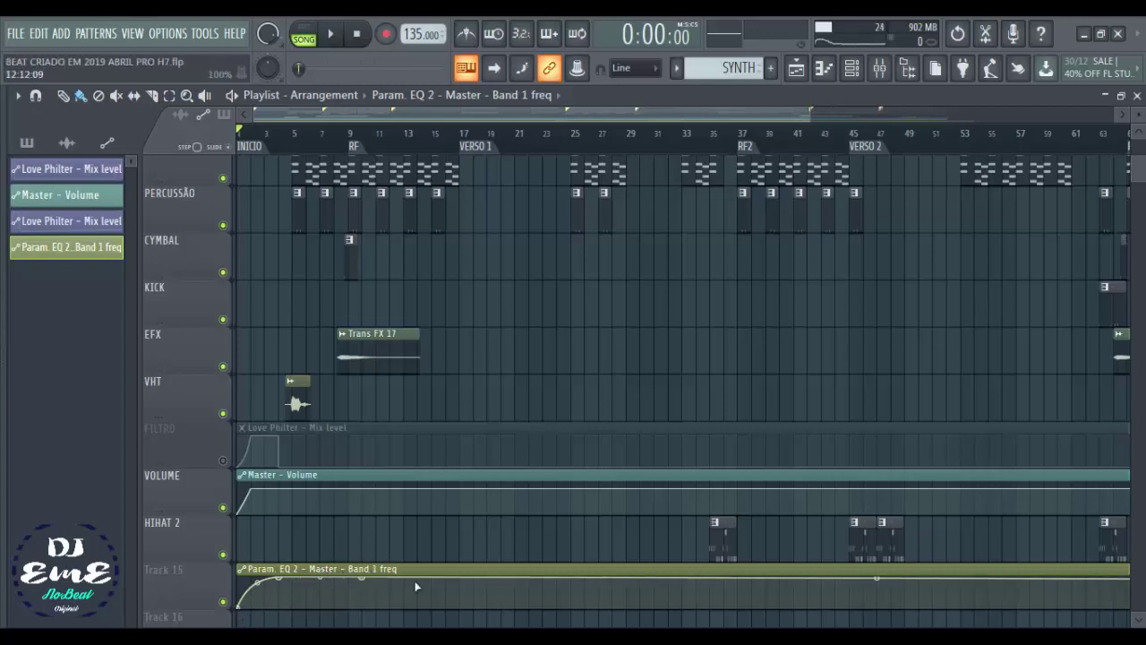
{"action": "left_click_drag", "start_coordinate": [419, 580], "coordinate": [416, 607]}
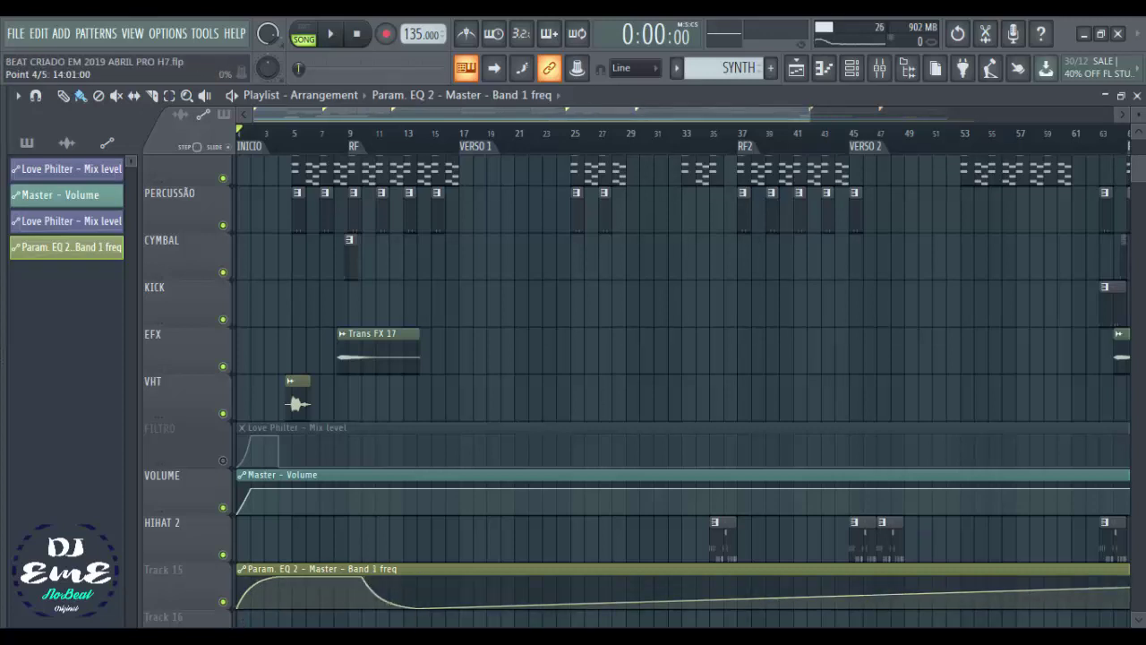
{"action": "left_click", "coordinate": [712, 599]}
{"action": "left_click_drag", "start_coordinate": [709, 598], "coordinate": [700, 630]}
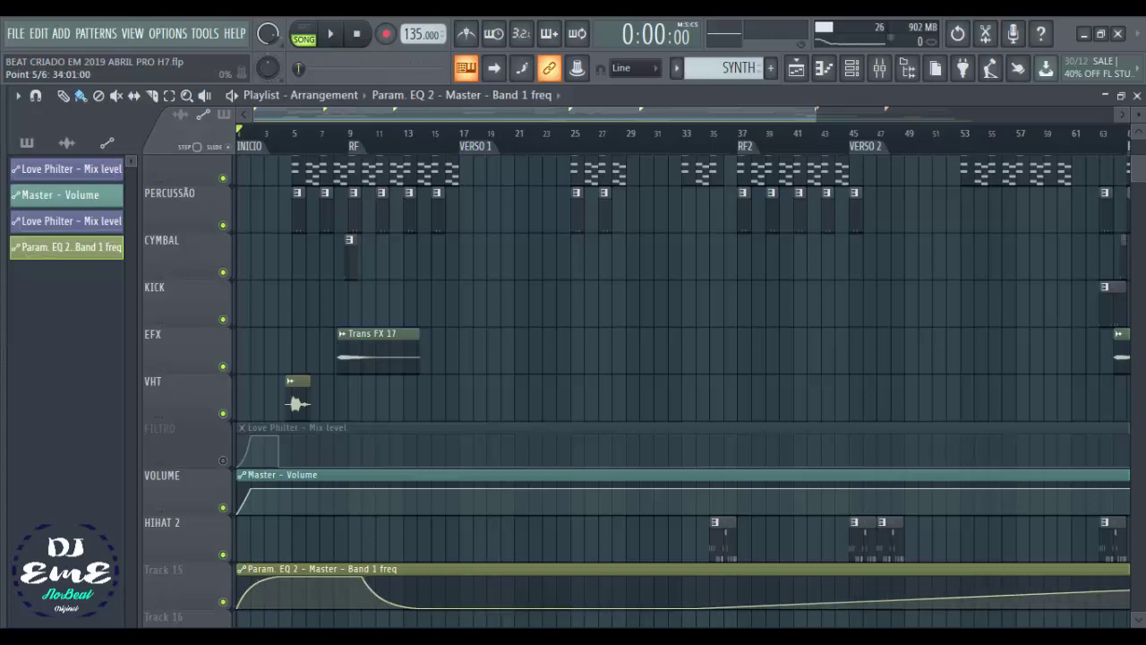
Reopen the Master's Parametric EQ 2 and play the song from the start to watch the band 1 automation.
{"action": "left_click", "coordinate": [880, 68]}
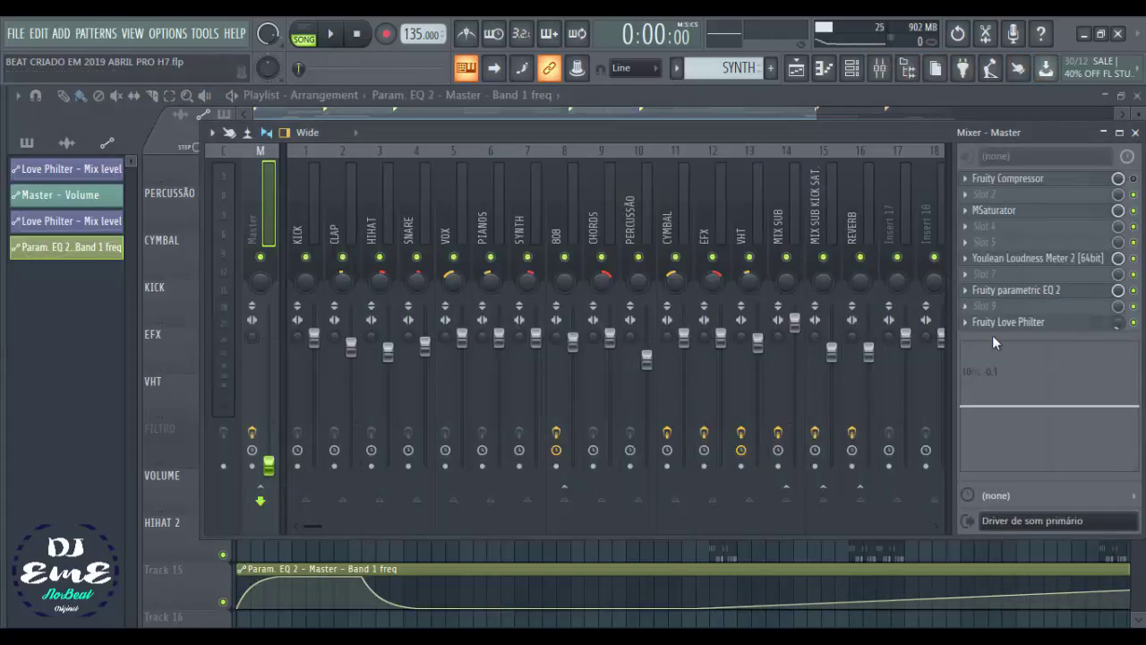
{"action": "left_click", "coordinate": [1046, 292]}
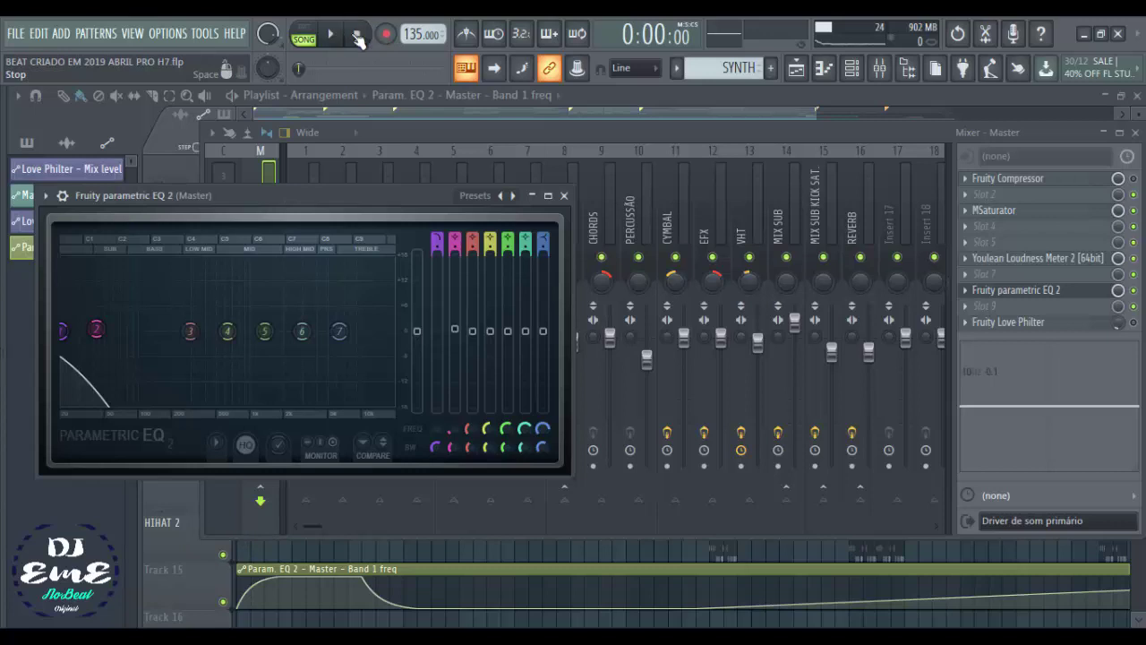
{"action": "left_click", "coordinate": [334, 35]}
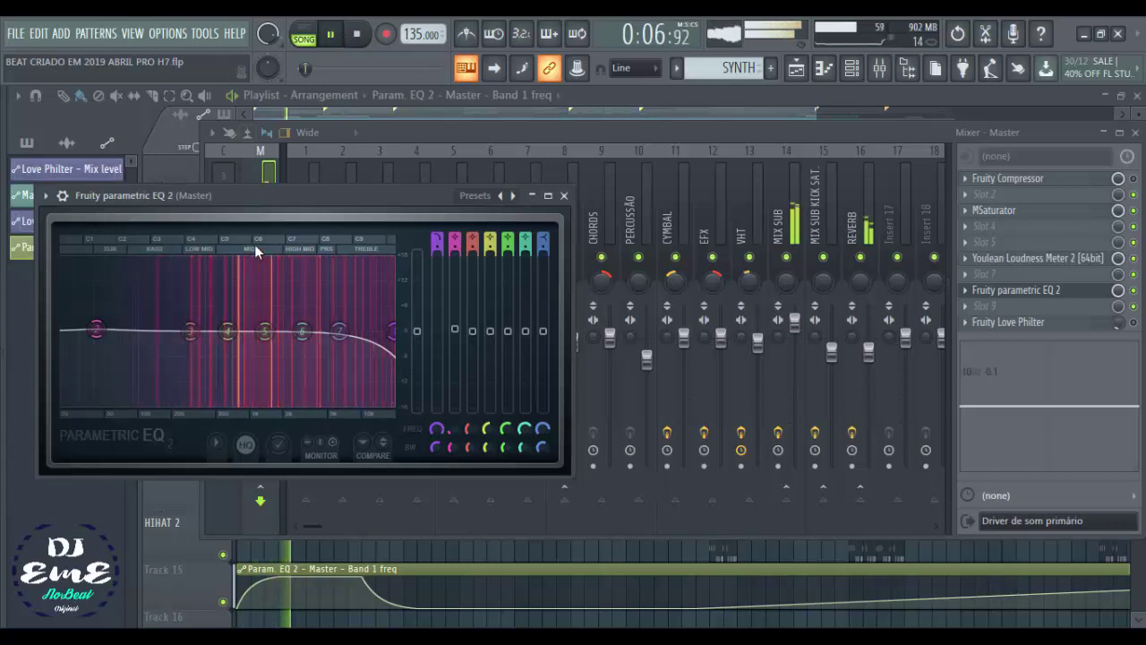
Disable bands 3 and 4 of the Parametric EQ 2 while the song plays.
{"action": "right_click", "coordinate": [192, 331]}
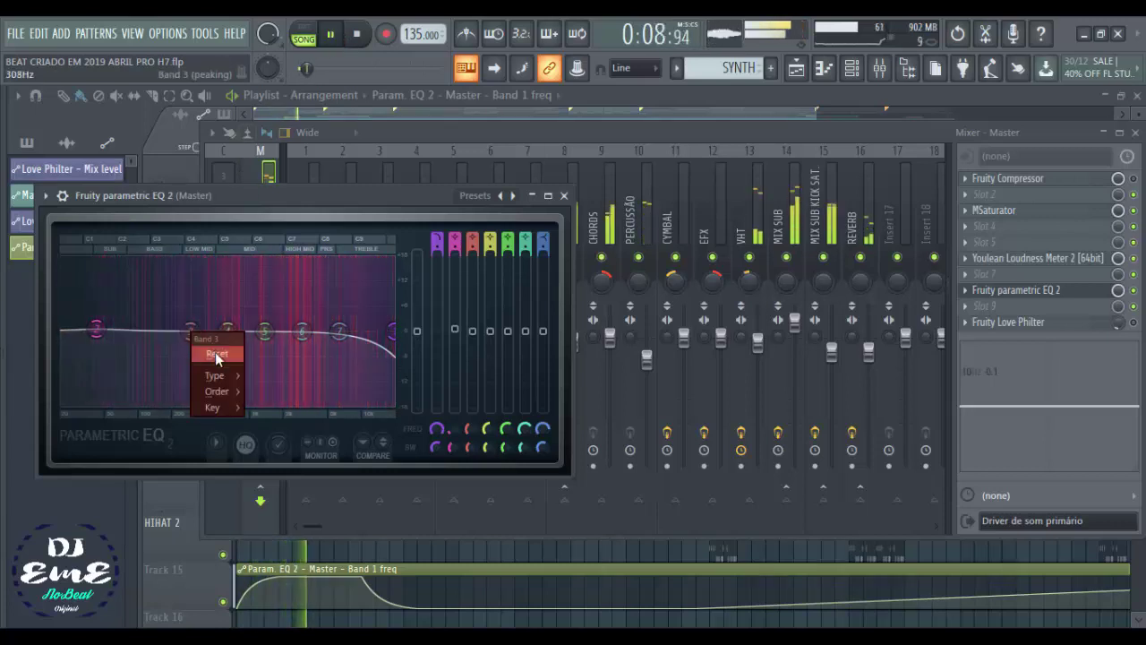
{"action": "left_click", "coordinate": [216, 356]}
{"action": "right_click", "coordinate": [192, 334]}
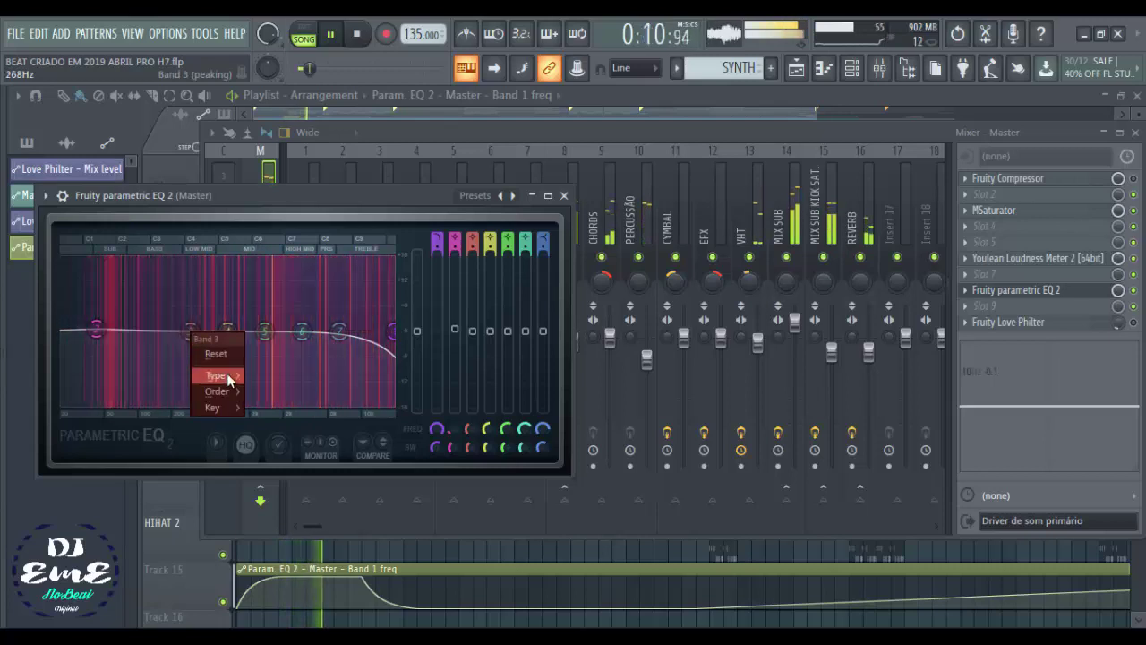
{"action": "mouse_move", "coordinate": [219, 376]}
{"action": "left_click", "coordinate": [279, 376]}
{"action": "right_click", "coordinate": [228, 331]}
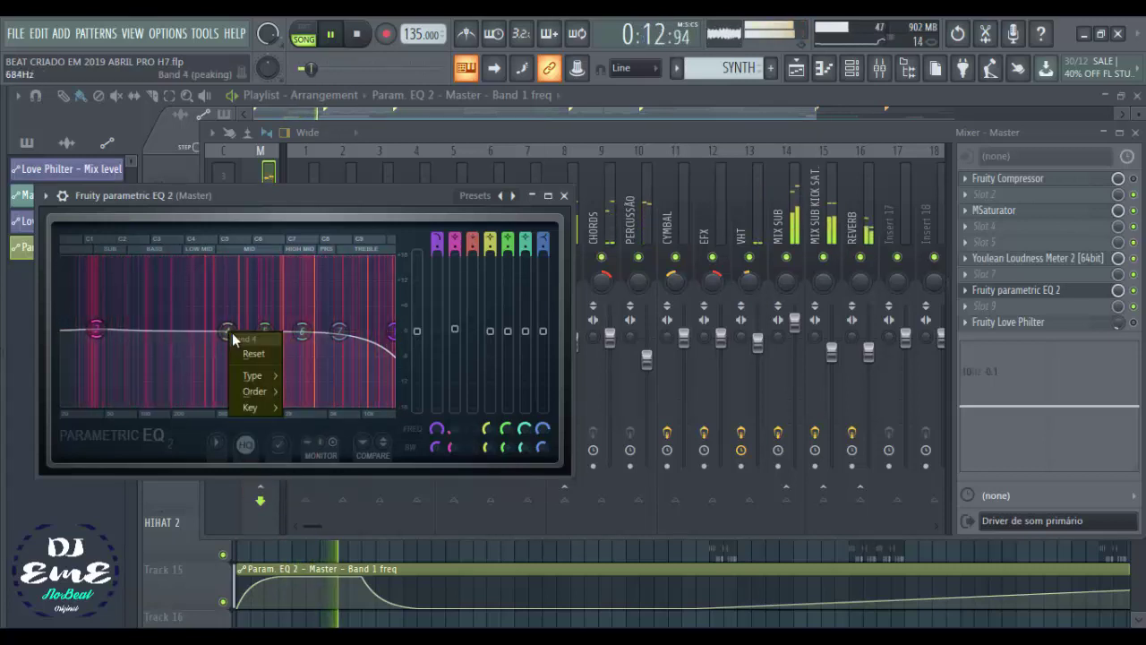
{"action": "mouse_move", "coordinate": [255, 376]}
{"action": "left_click", "coordinate": [301, 374]}
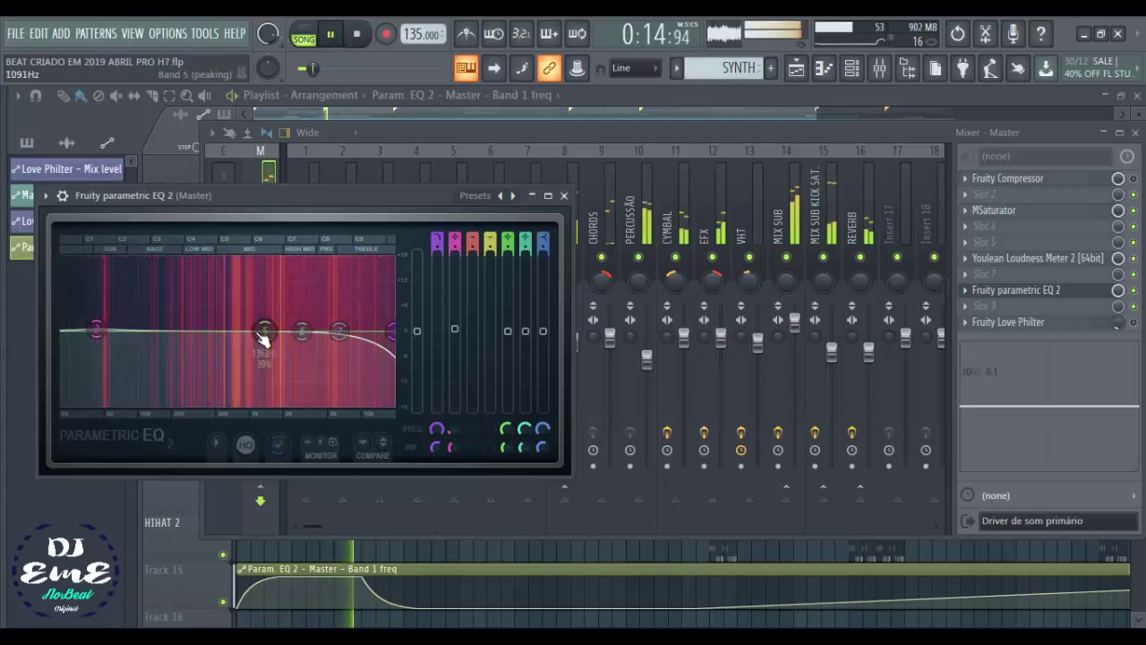
Disable the EQ's bands 2, 5, 6 and 7, keeping only the low-pass band 1 active.
{"action": "right_click", "coordinate": [265, 332]}
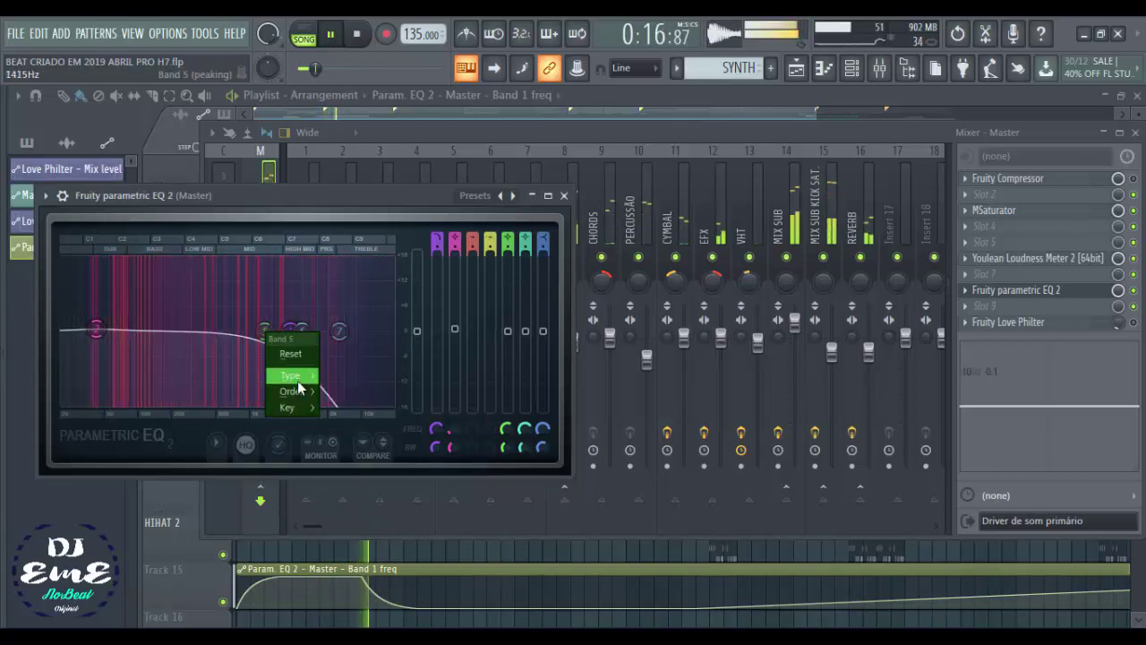
{"action": "mouse_move", "coordinate": [294, 376]}
{"action": "left_click", "coordinate": [349, 376]}
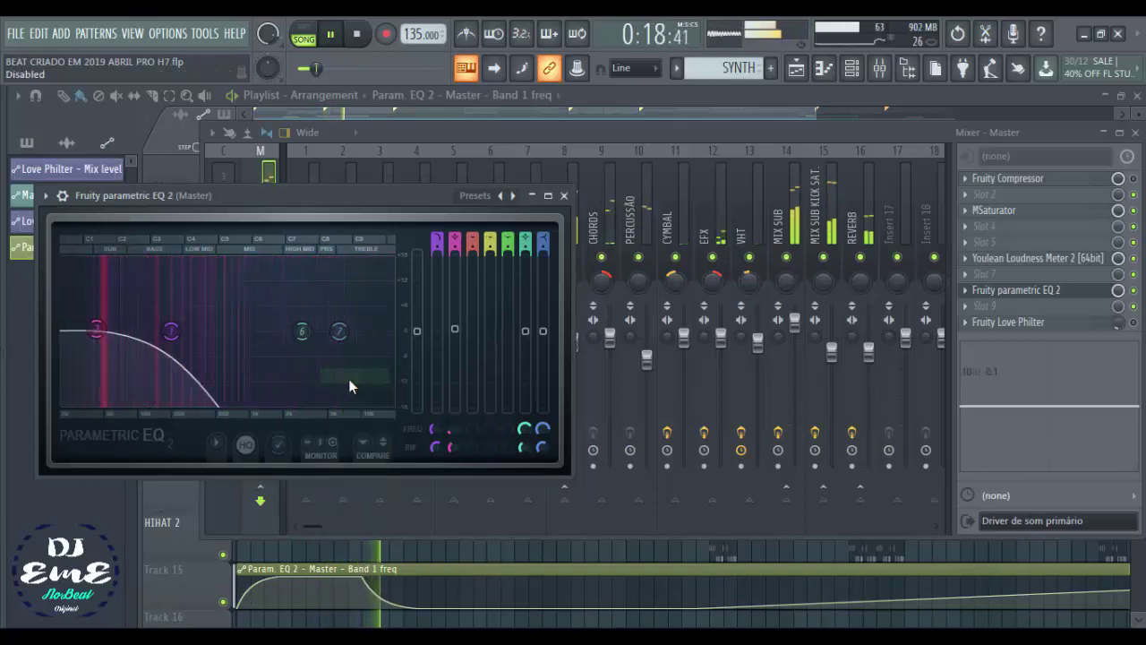
{"action": "right_click", "coordinate": [303, 333]}
{"action": "mouse_move", "coordinate": [327, 375]}
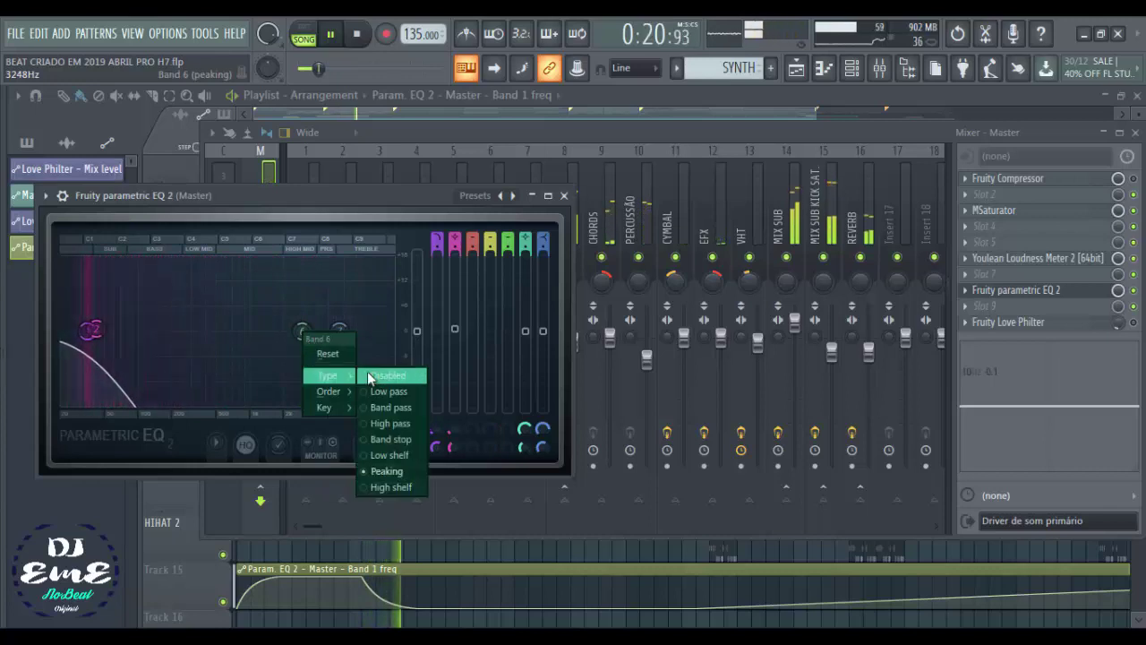
{"action": "left_click", "coordinate": [386, 376]}
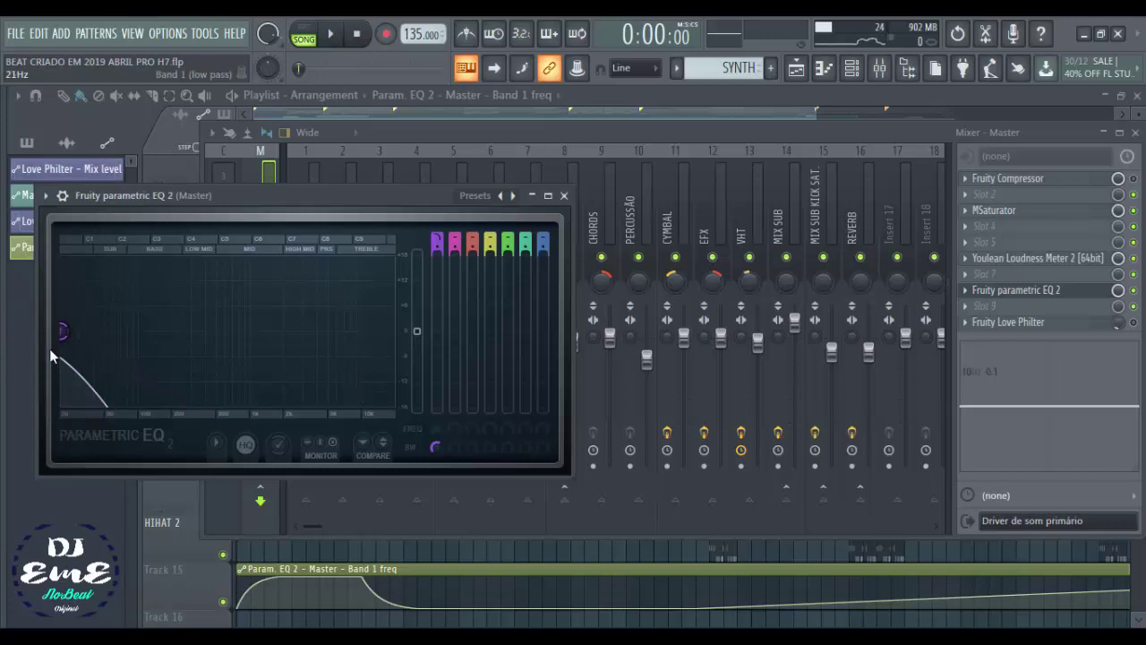
Play the song from the start to hear the low-pass sweep, and view the automation options of band 1's frequency.
{"action": "key", "text": "space"}
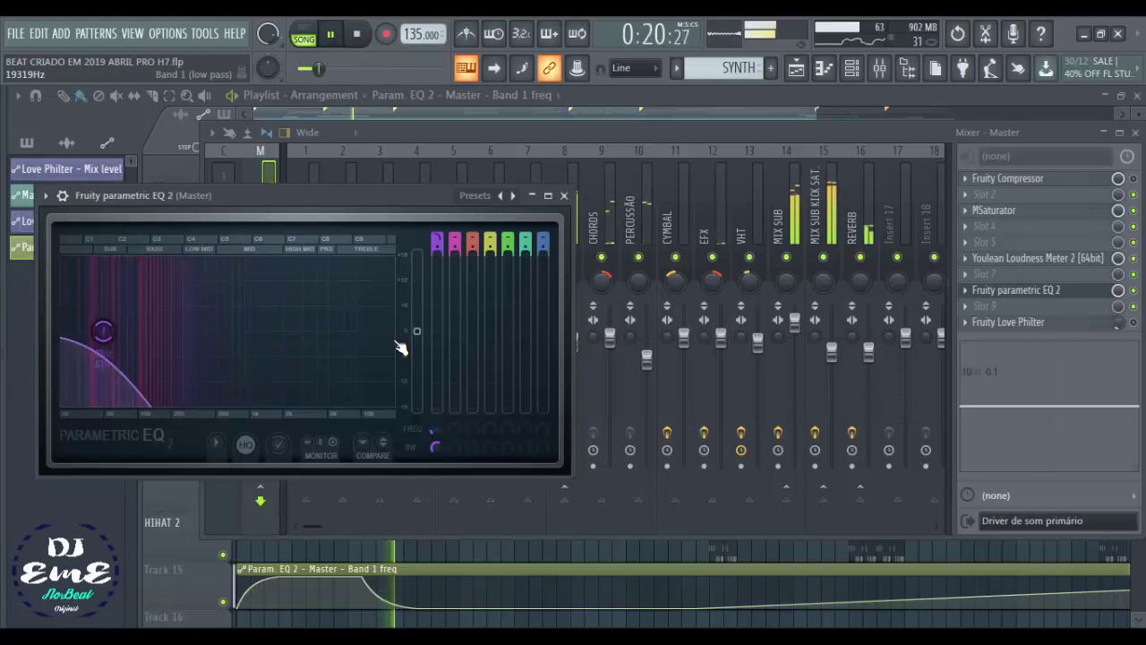
{"action": "key", "text": "space"}
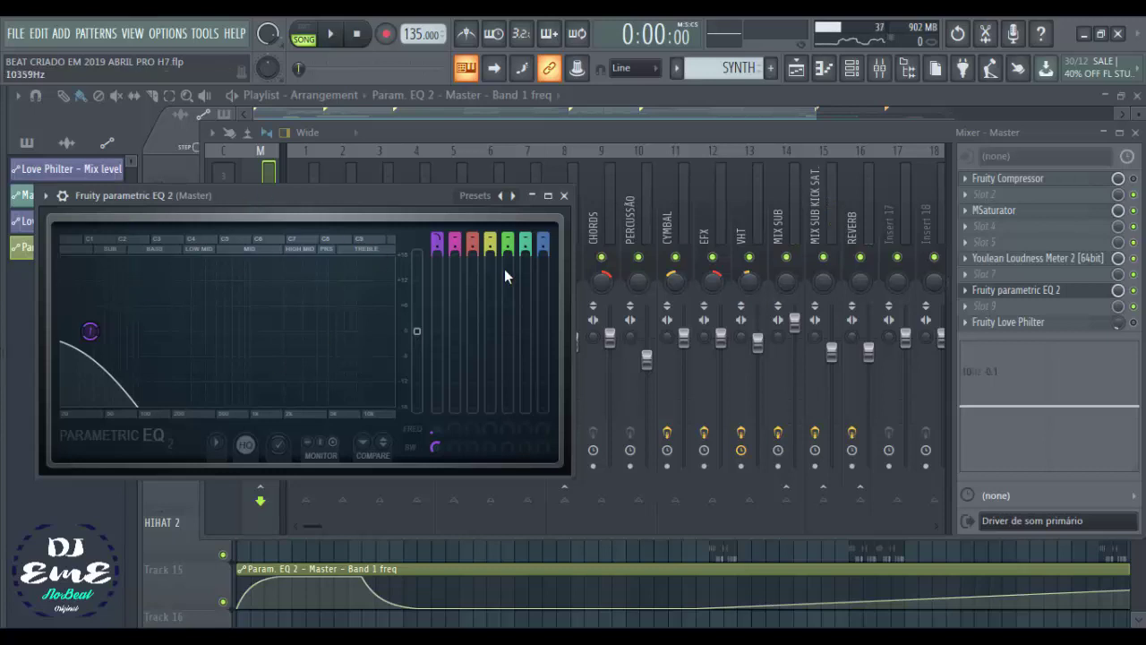
{"action": "right_click", "coordinate": [436, 429]}
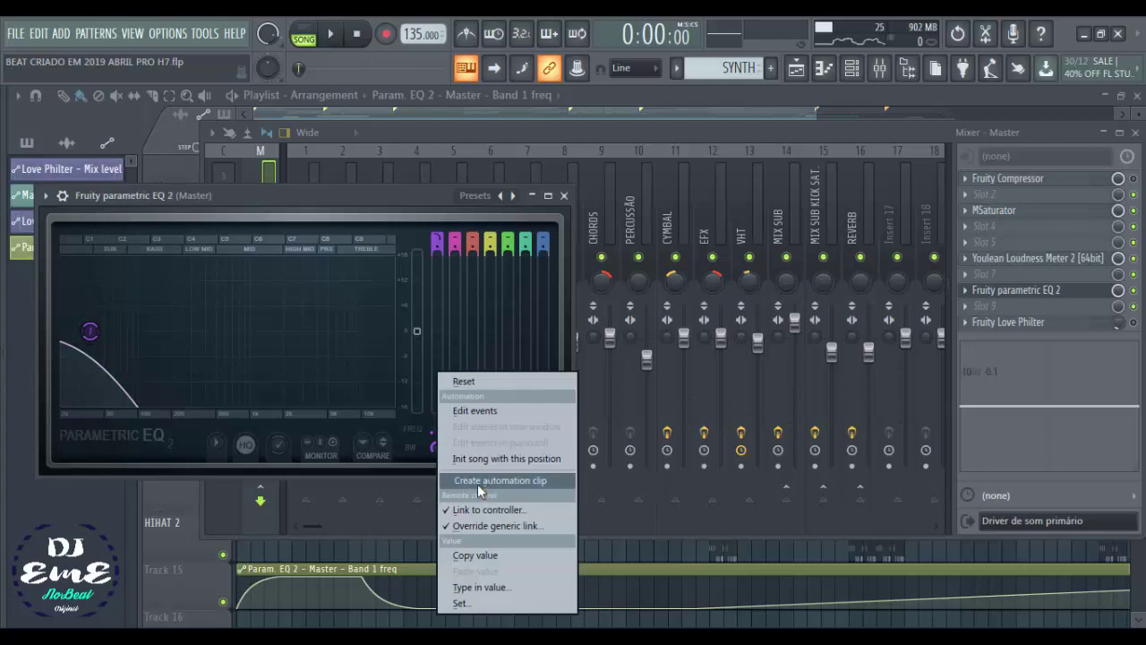
{"action": "left_click", "coordinate": [423, 192]}
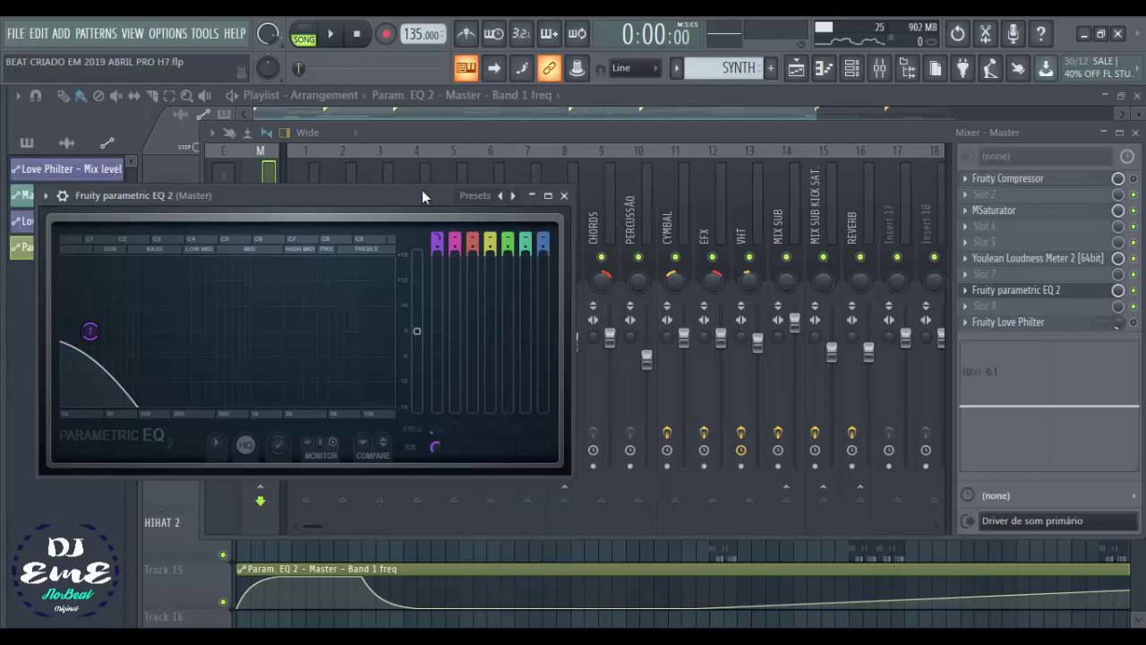
Close the EQ editor and remove Fruity Parametric EQ 2 from effect slot 8 of the Master track.
{"action": "left_click", "coordinate": [564, 195]}
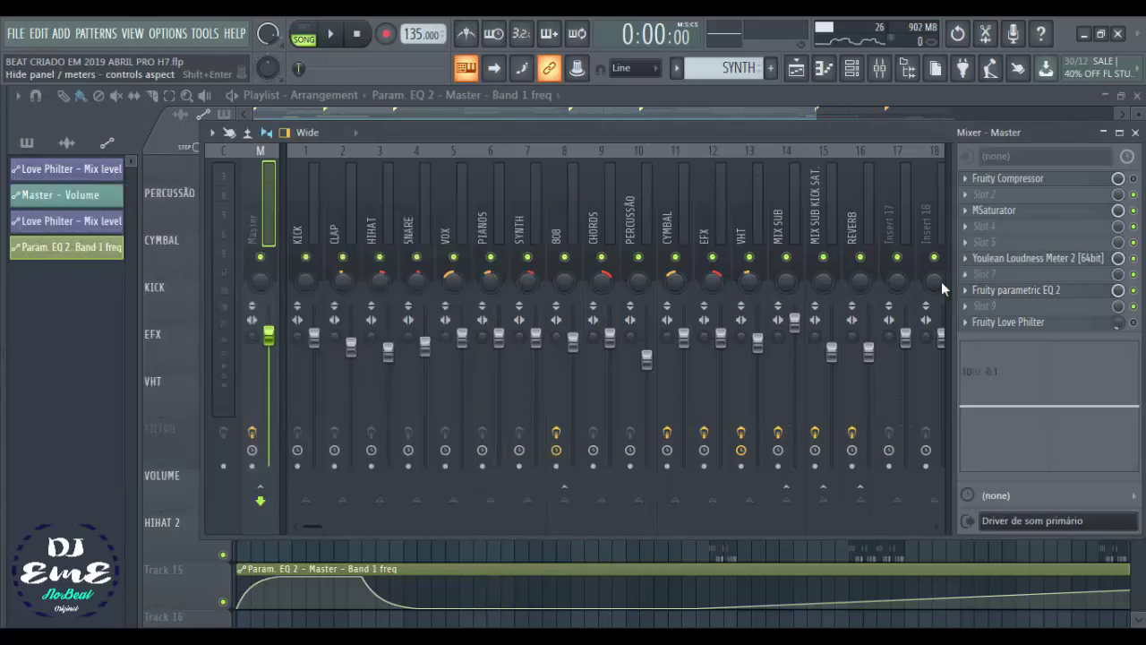
{"action": "left_click", "coordinate": [976, 298]}
{"action": "mouse_move", "coordinate": [974, 273]}
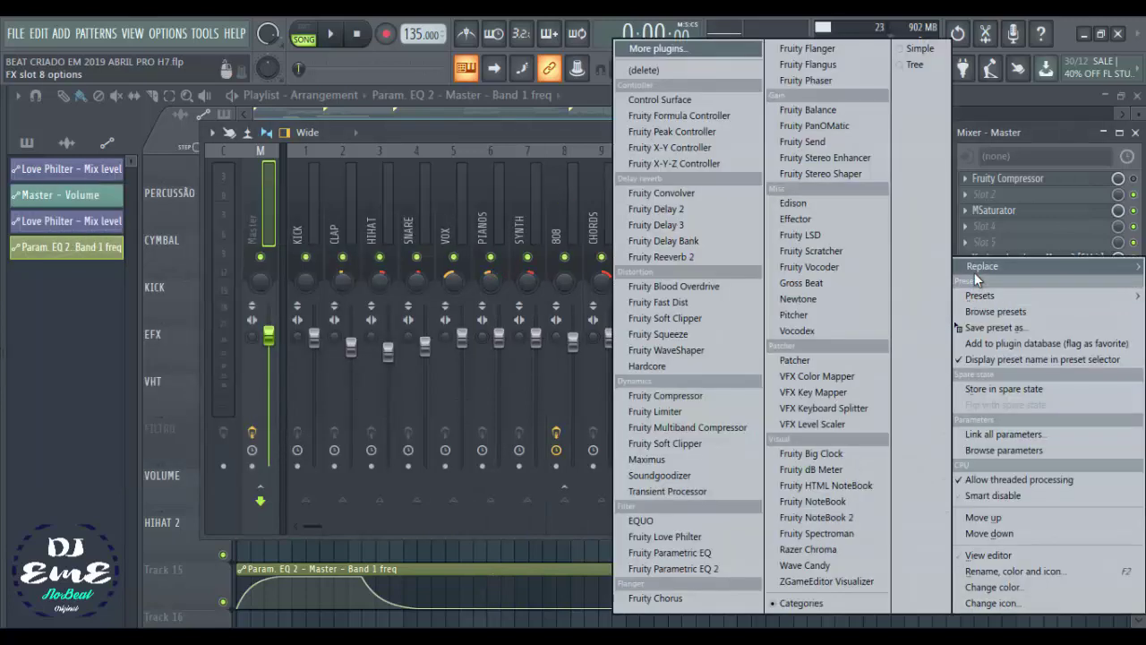
{"action": "left_click", "coordinate": [682, 71]}
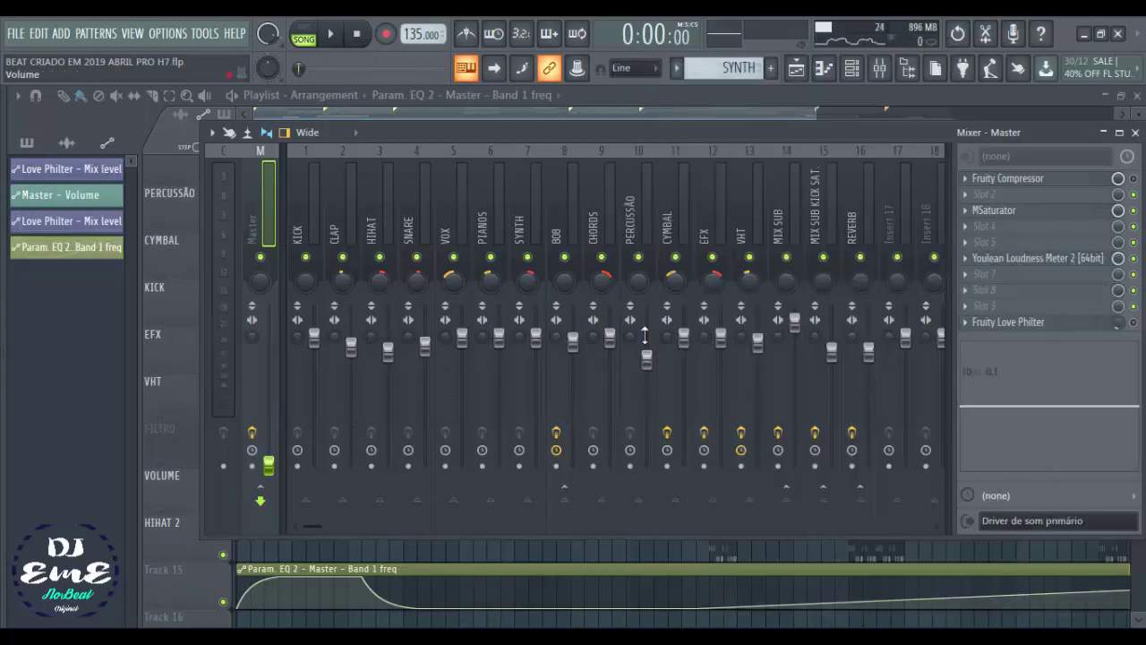